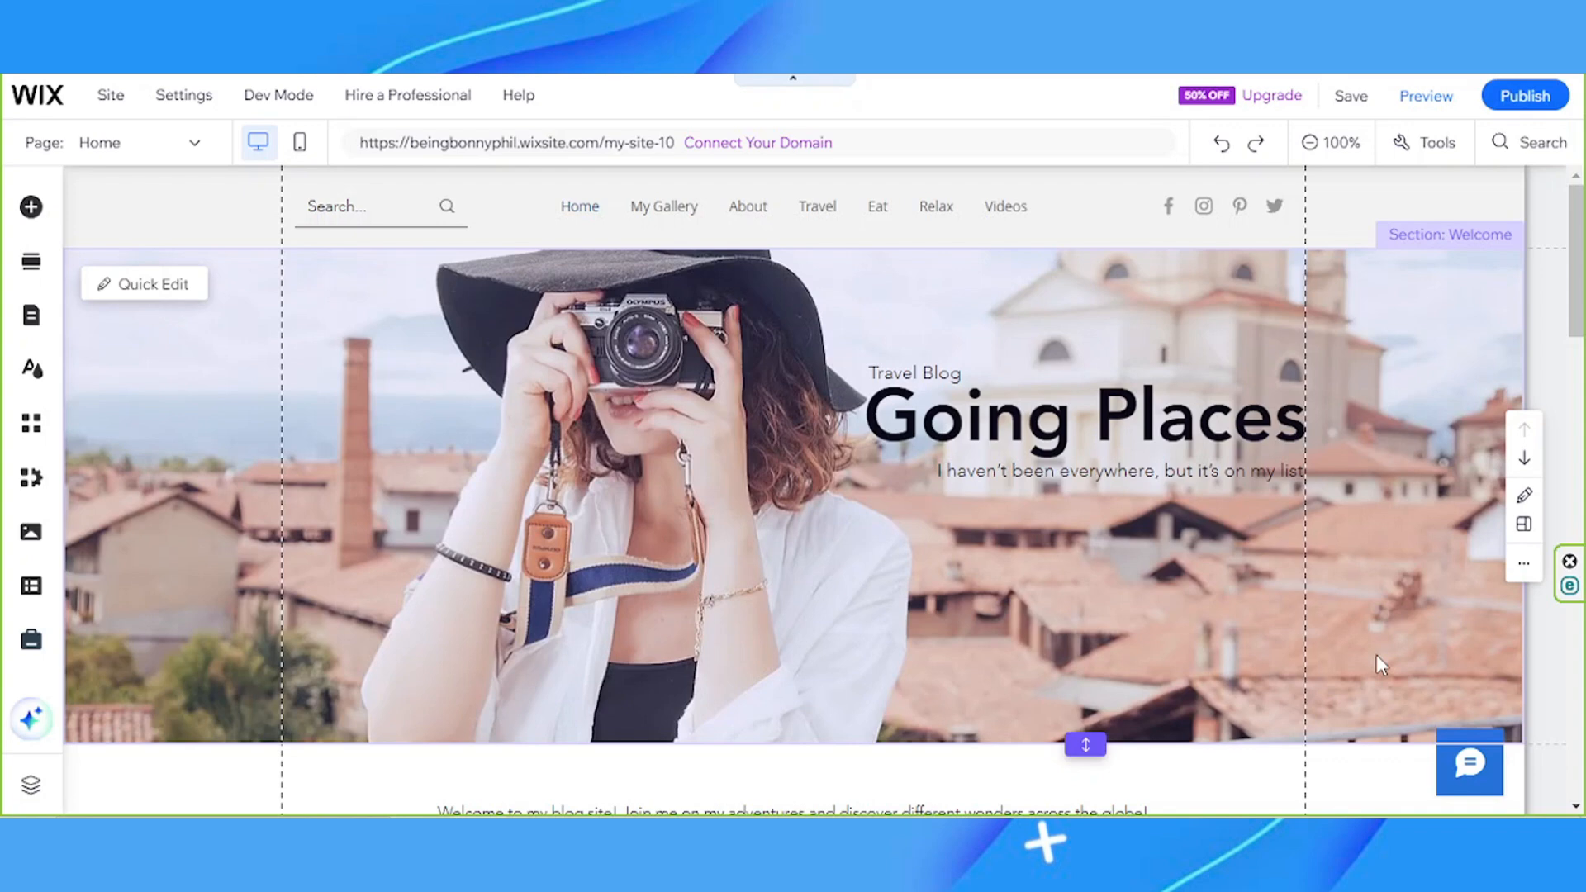
- Select the "Going Places" heading in the Welcome section to view its text editing options
left_click(977, 430)
left_click(987, 435)
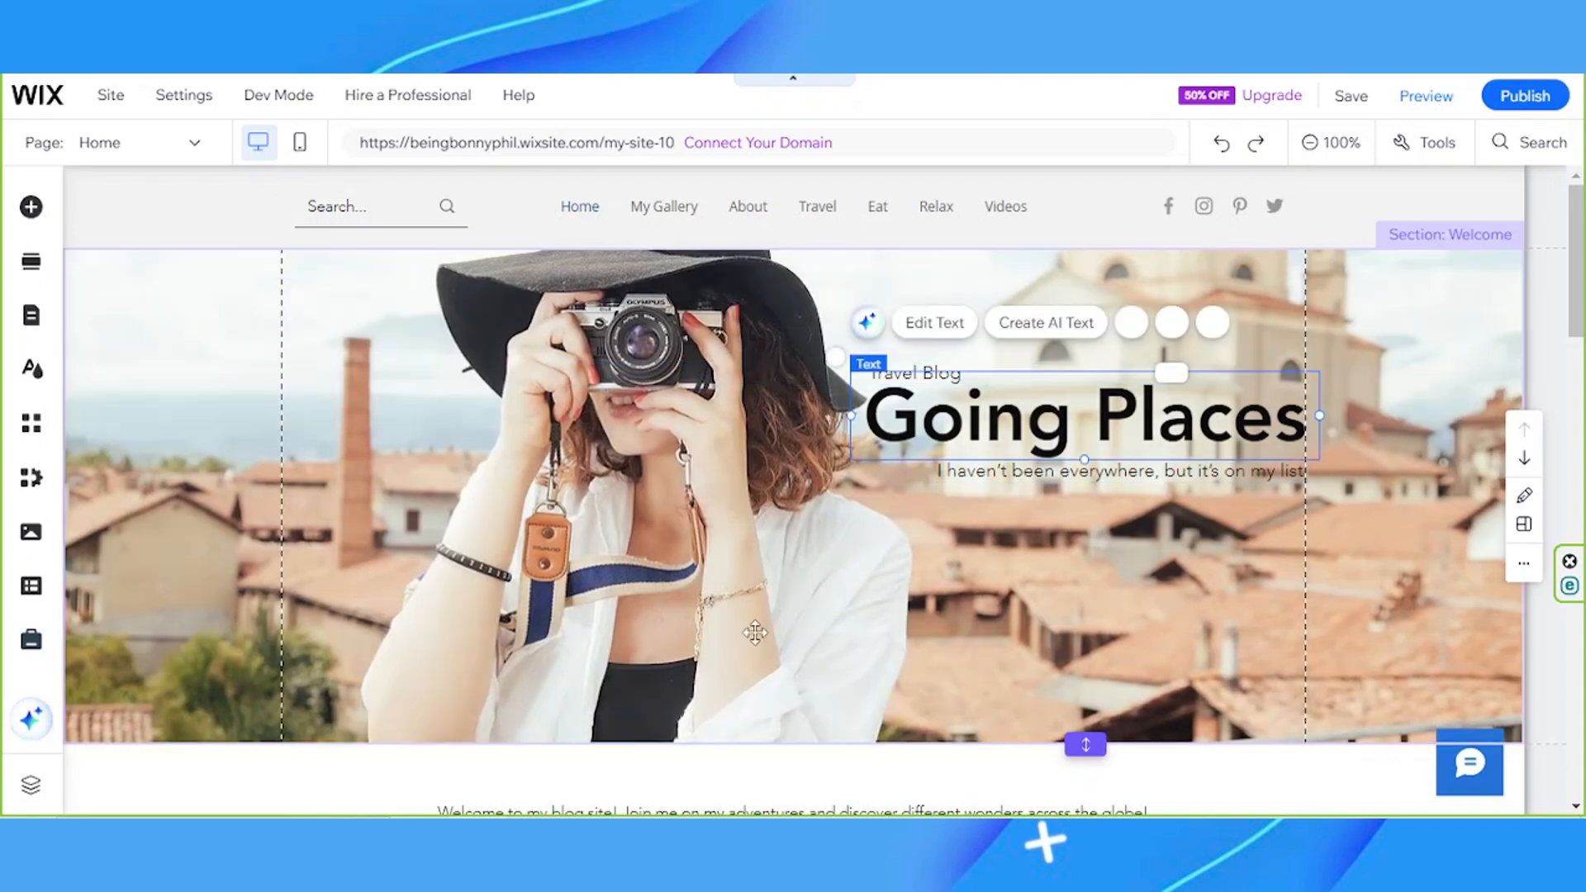
mouse_move(987, 435)
left_mouse_down()
mouse_move(773, 668)
mouse_move(1022, 569)
mouse_move(992, 422)
mouse_move(963, 444)
left_mouse_up()
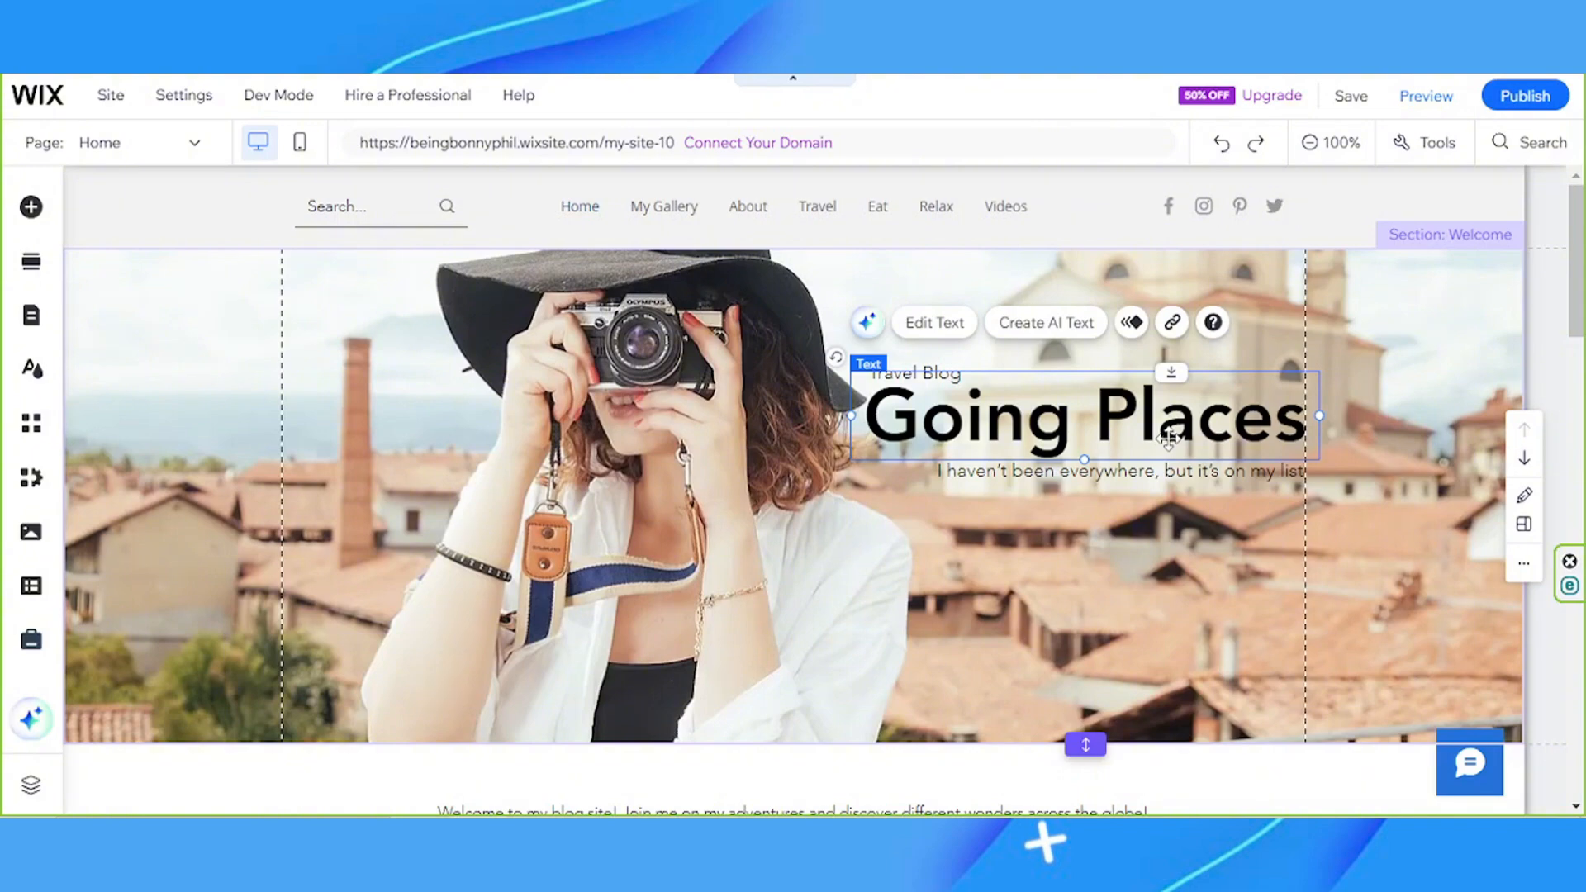
- Add a themed button to the Blog Feed section, above the message about having no posts to show
scroll(1117, 683, "down", 4)
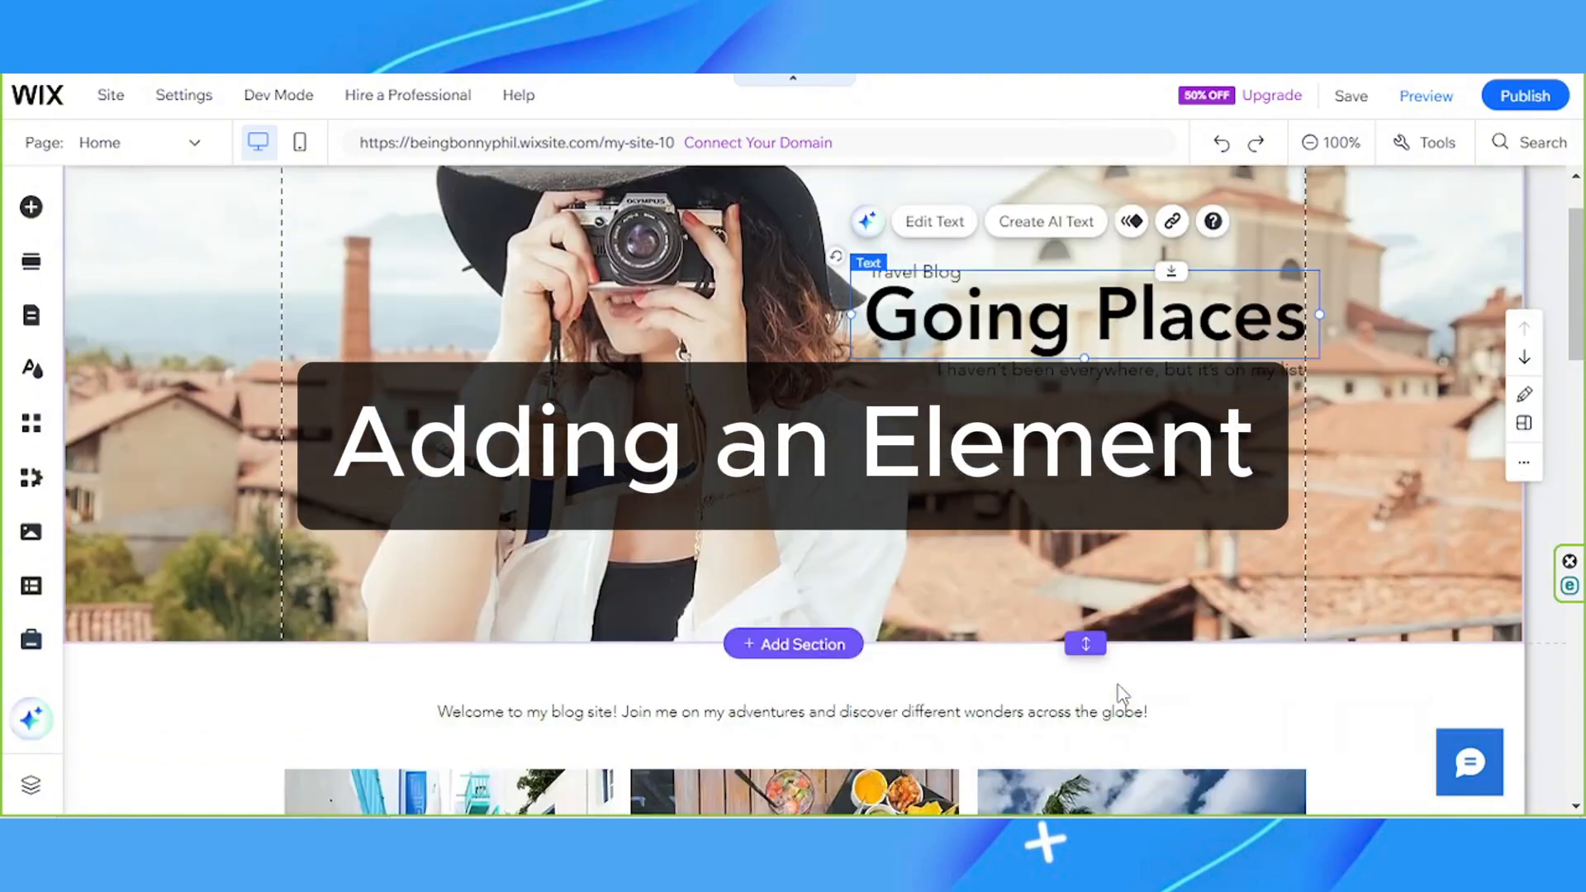
scroll(1117, 686, "down", 7)
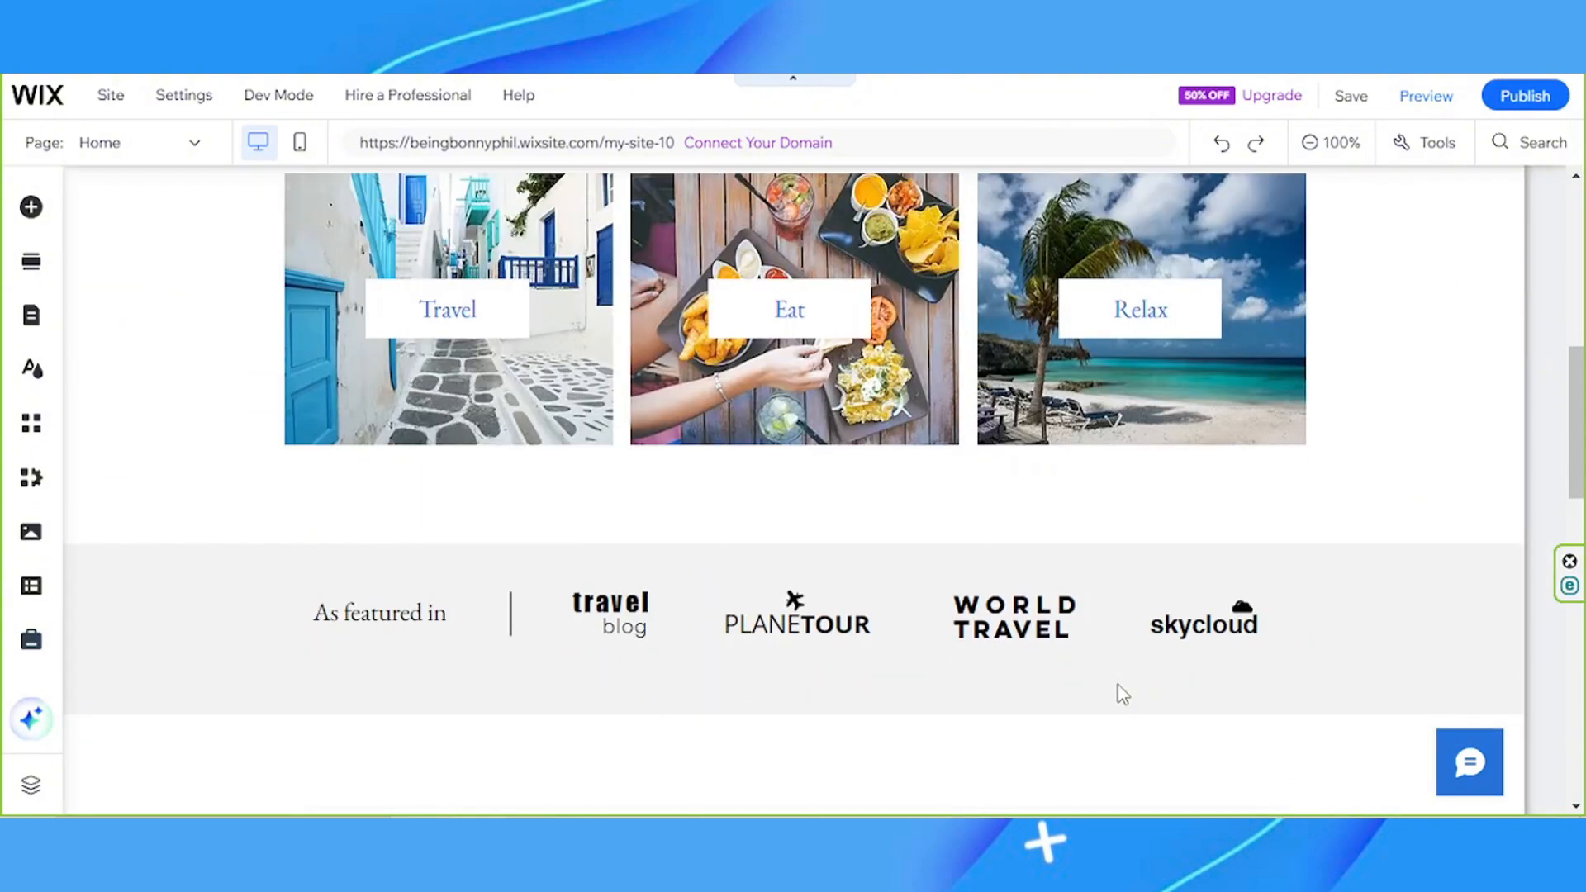
scroll(1116, 690, "down", 2)
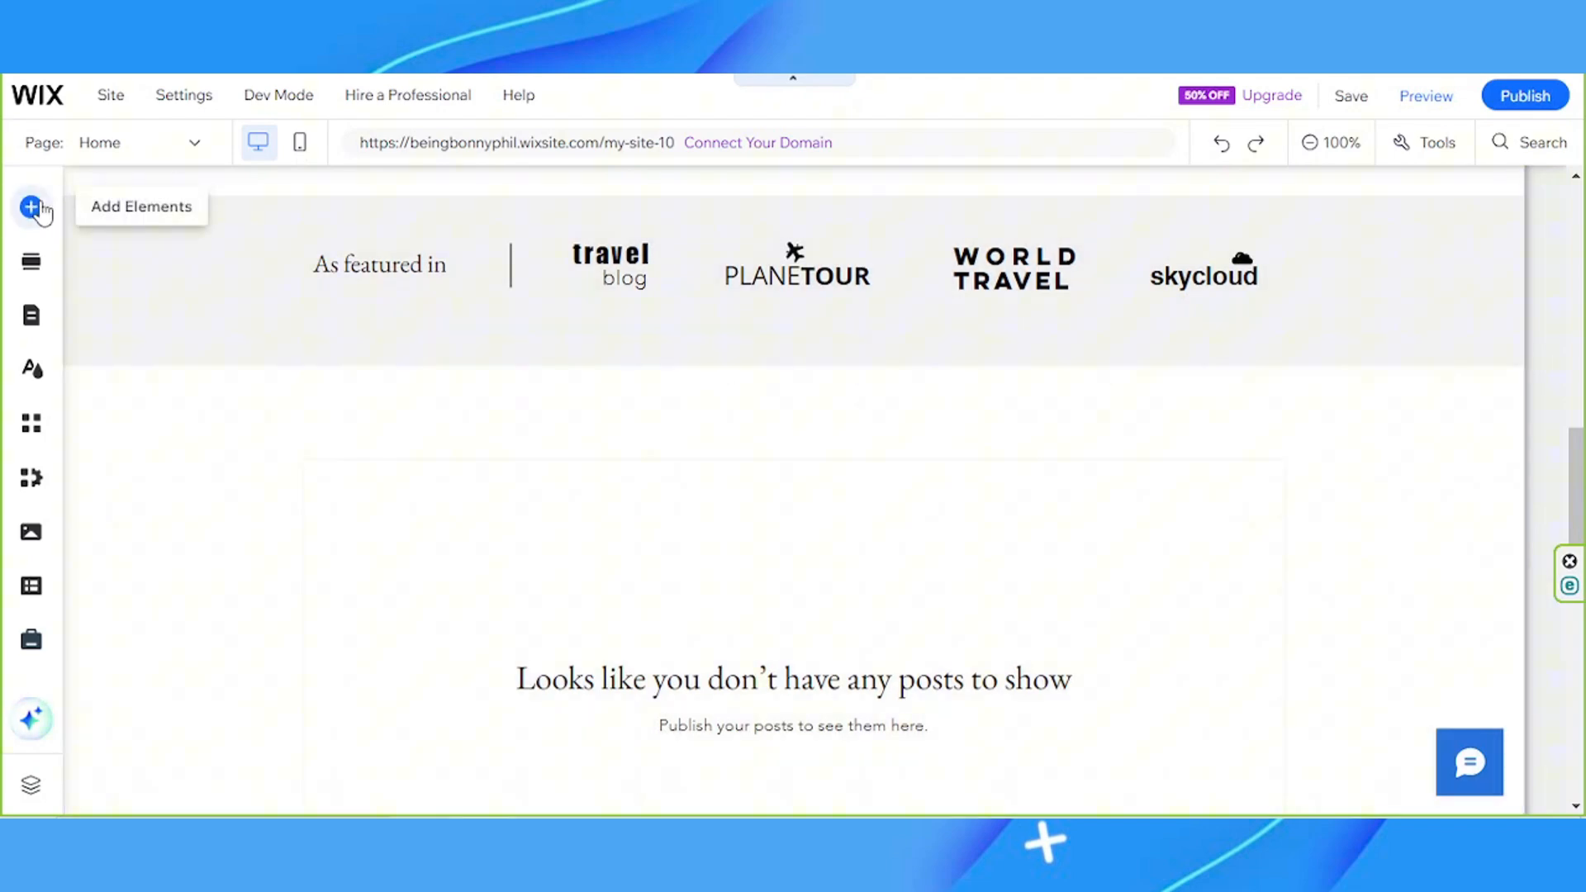
left_click(31, 207)
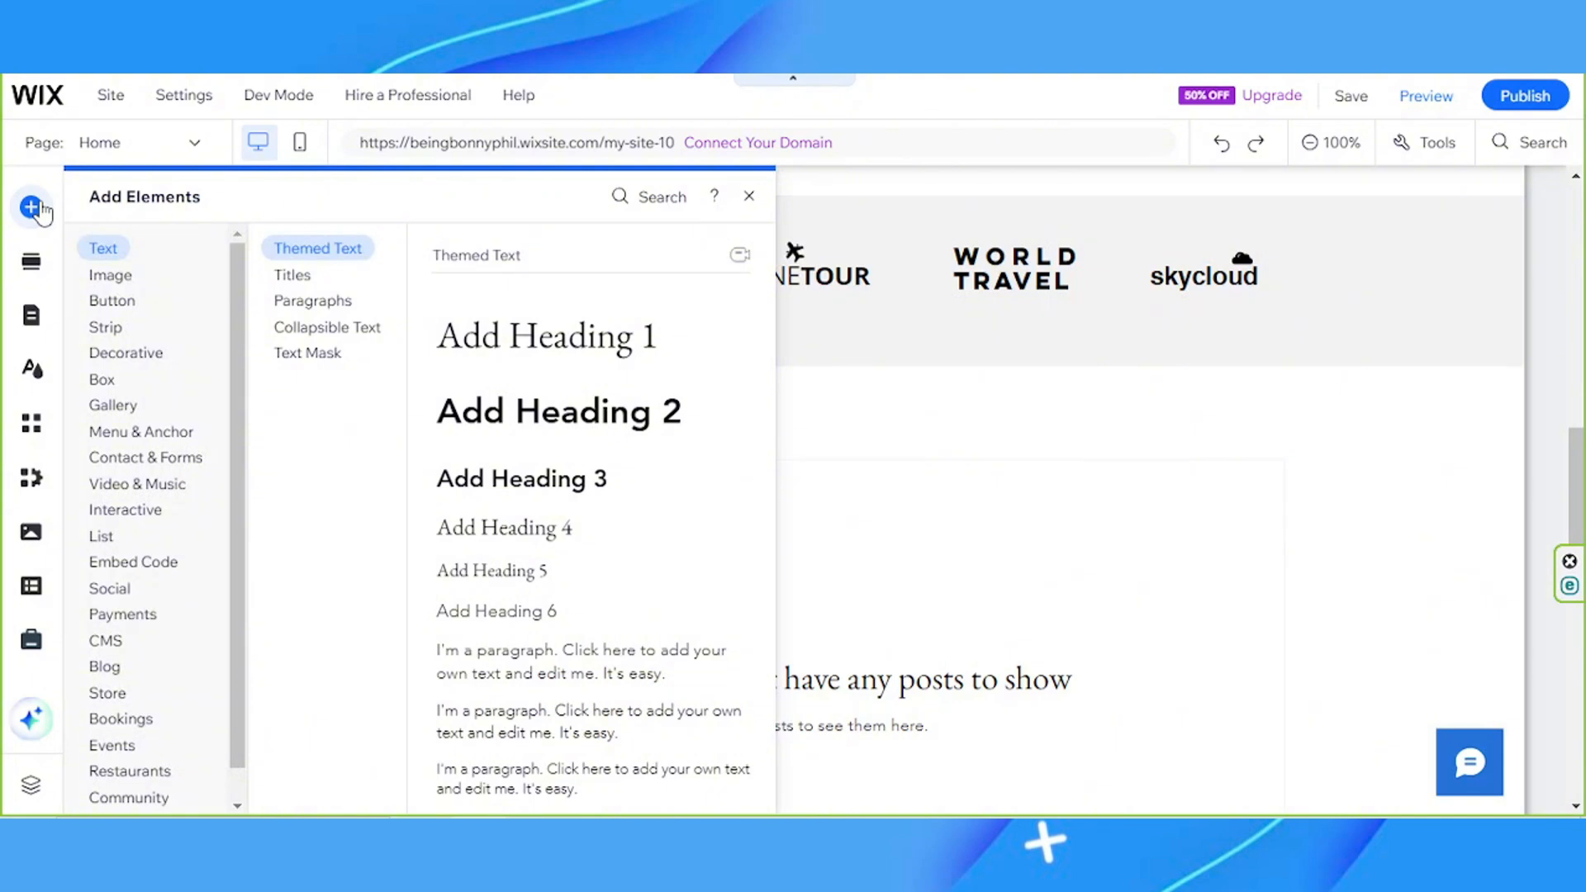
mouse_move(114, 308)
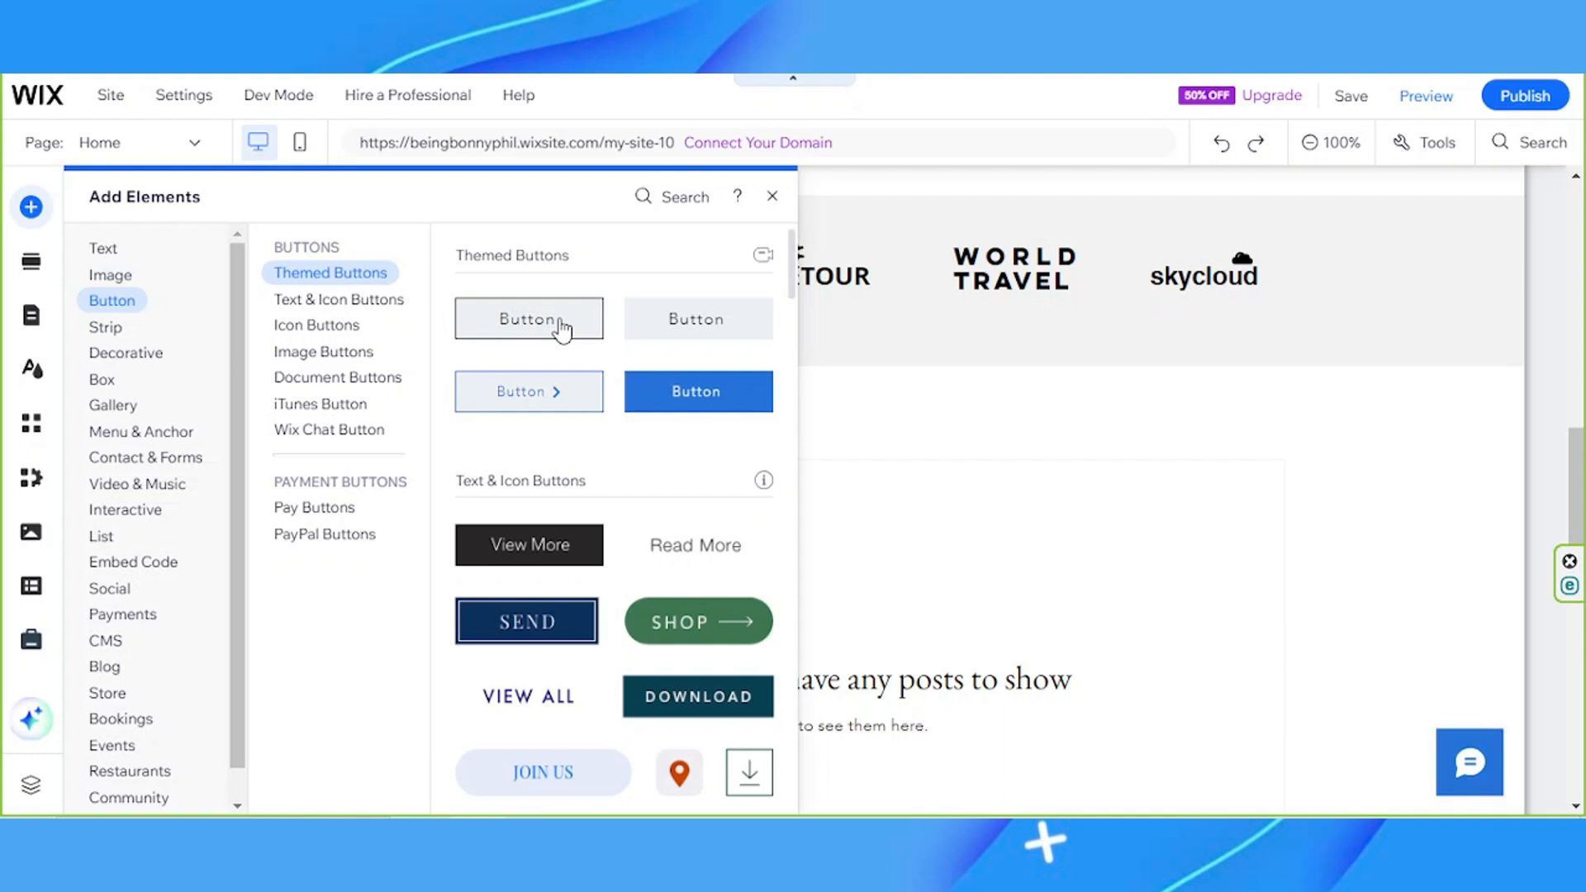
left_click_drag(562, 329, 846, 529)
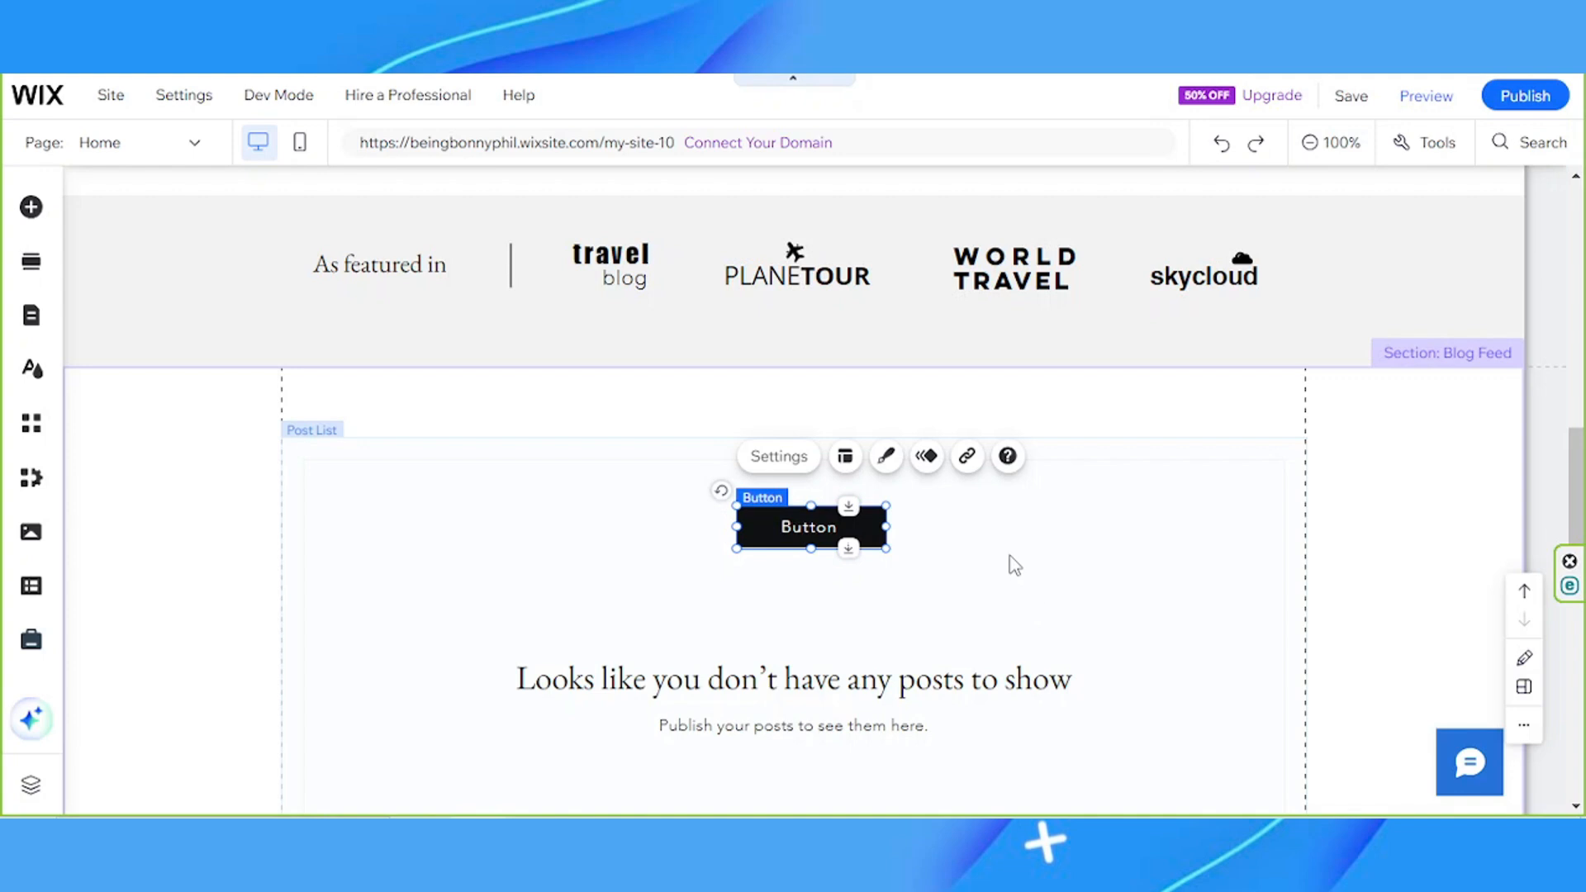
- Delete the new button from the Blog Feed section
left_click(1004, 512)
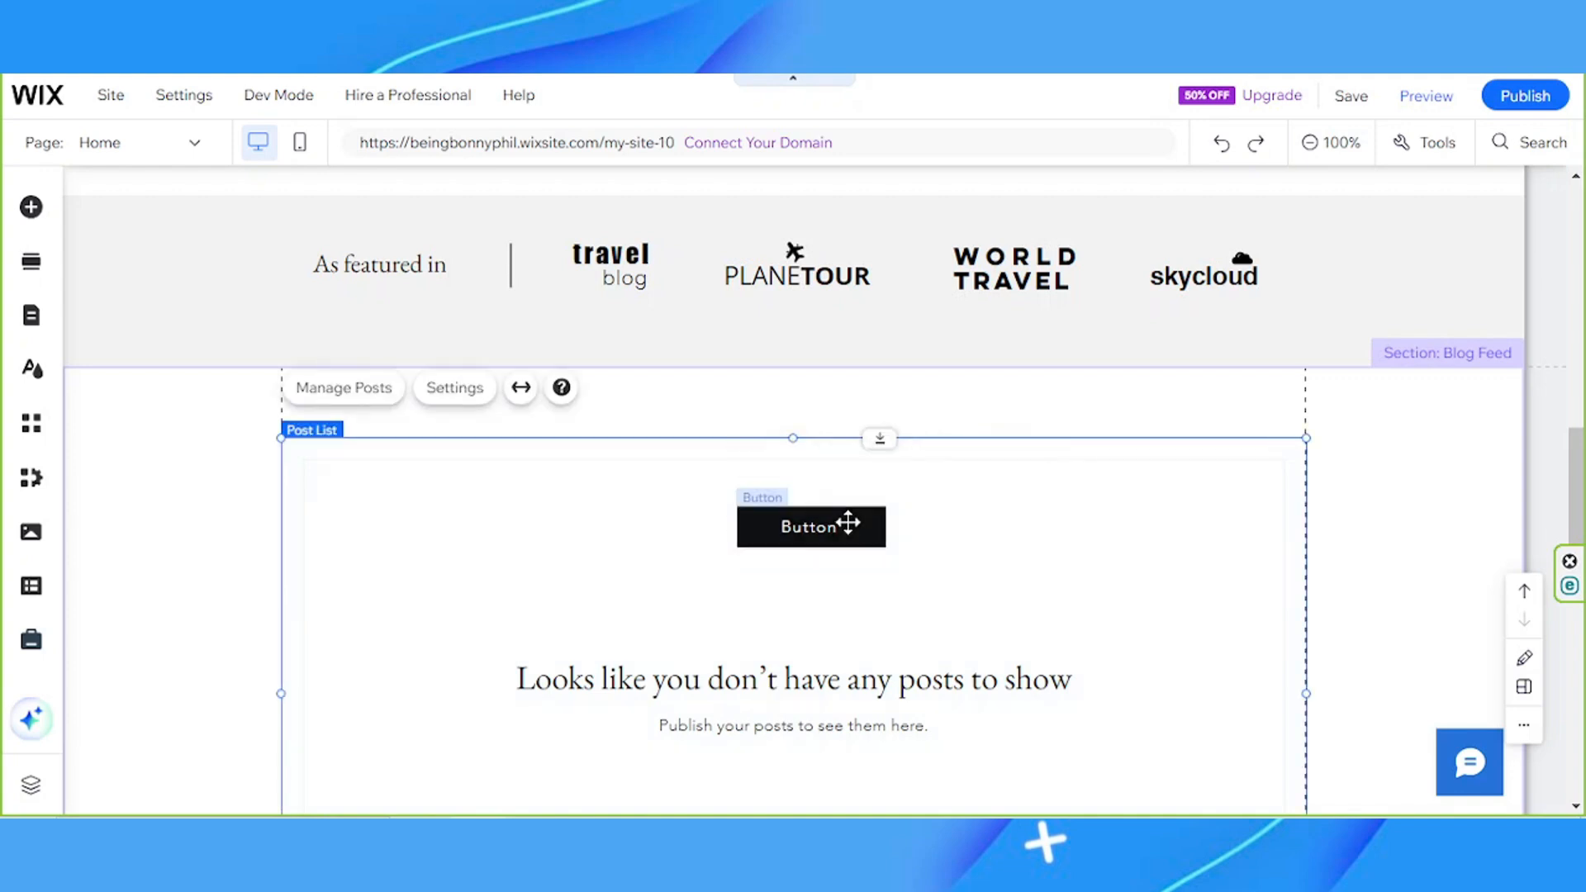
left_click(848, 523)
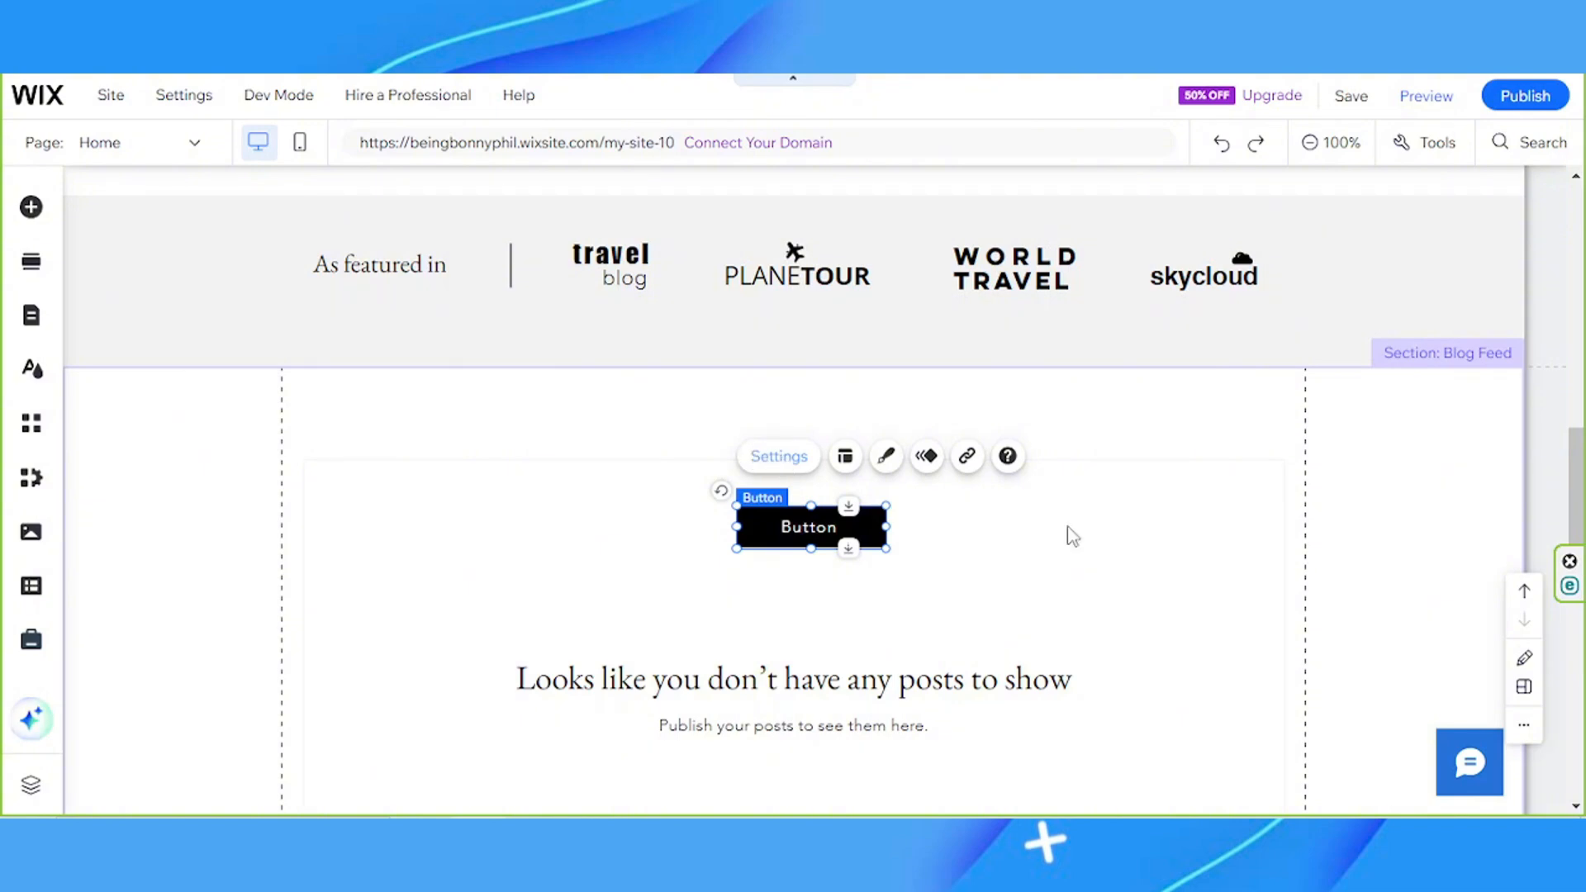
left_click(1143, 567)
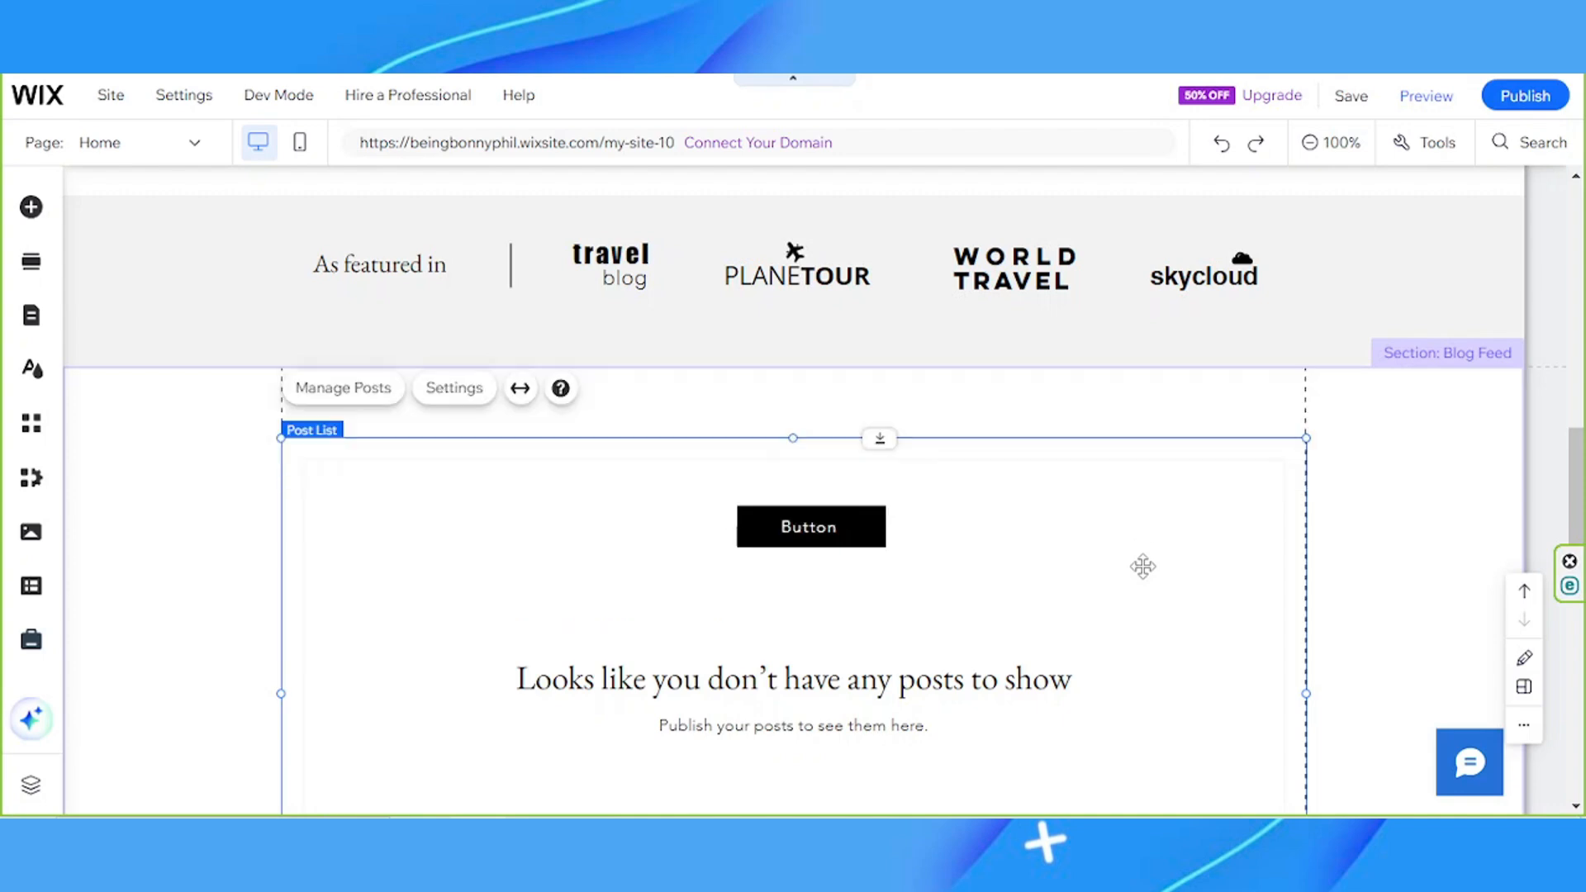
left_click(818, 543)
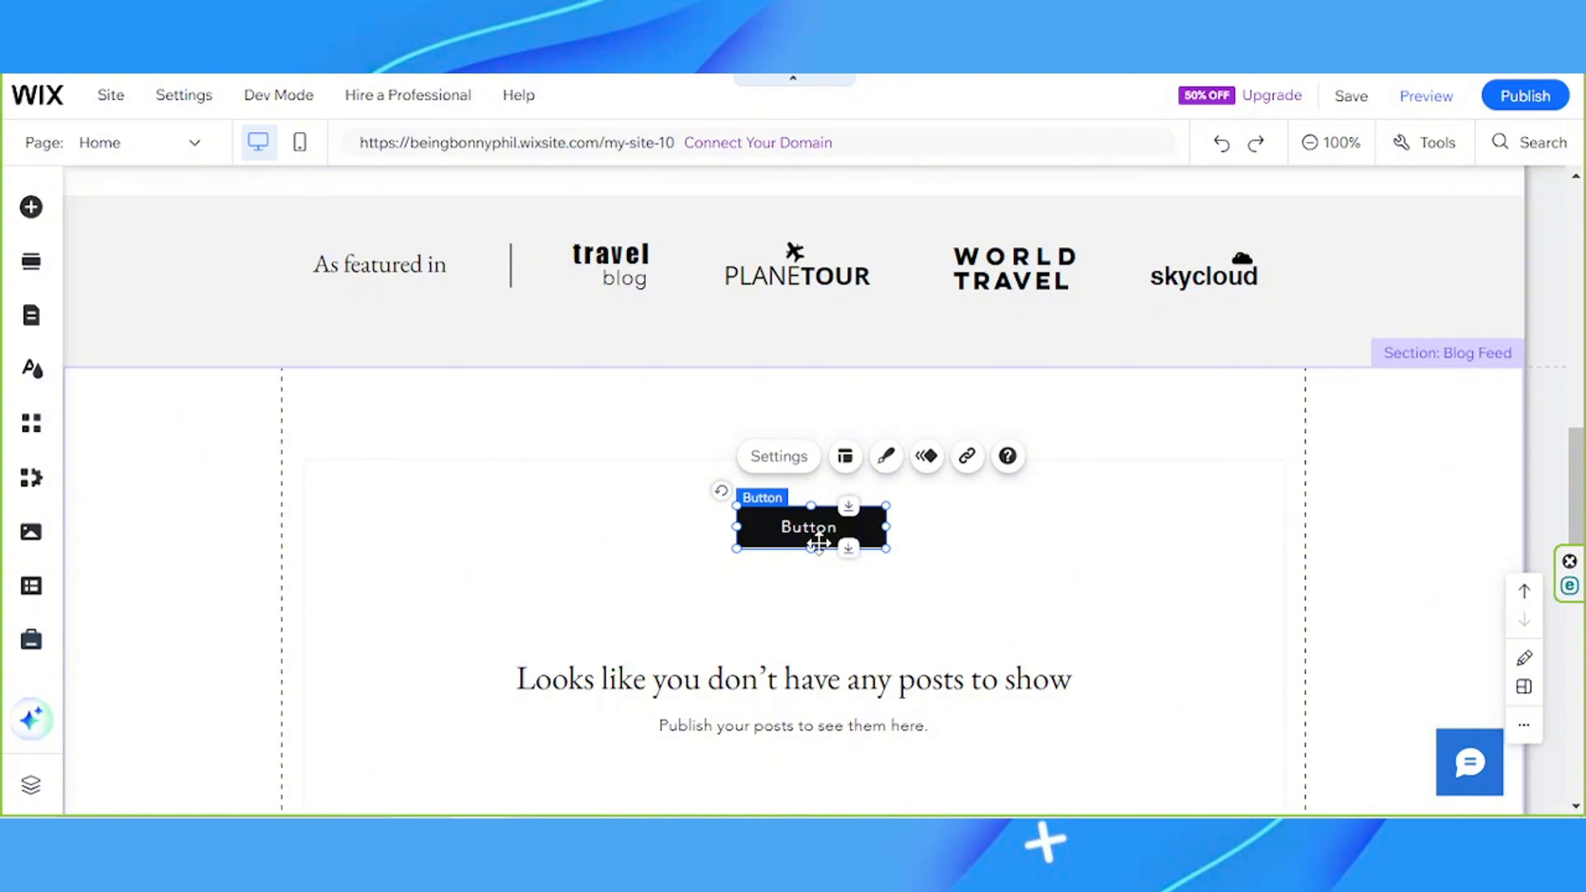
key("Delete")
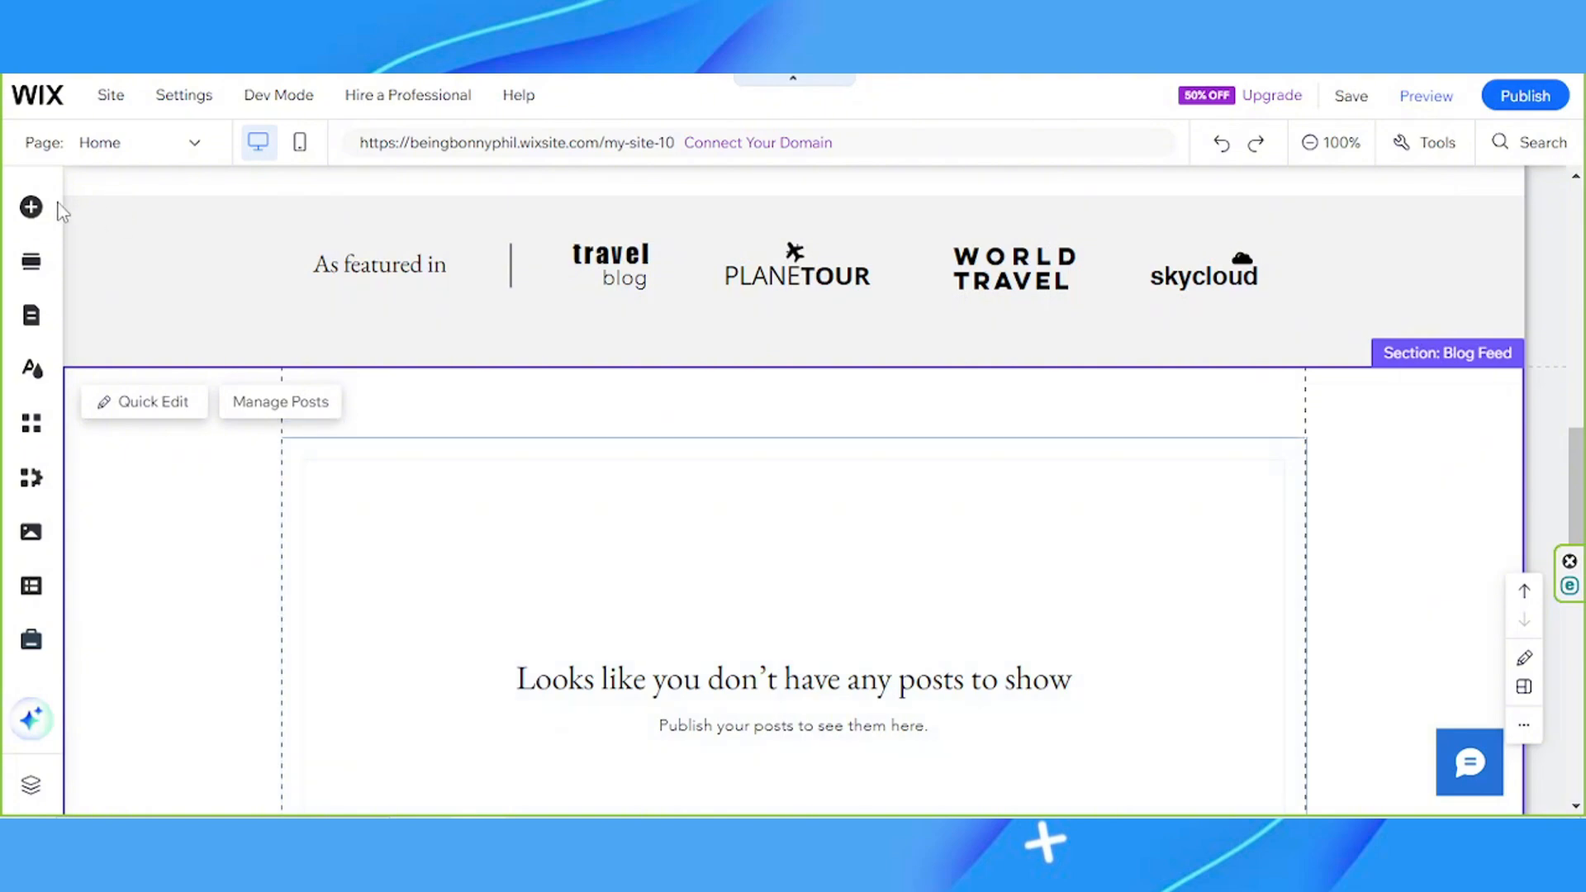
- Add the ready-made About section with the portrait photo and social icons directly below the Welcome section
left_click(31, 265)
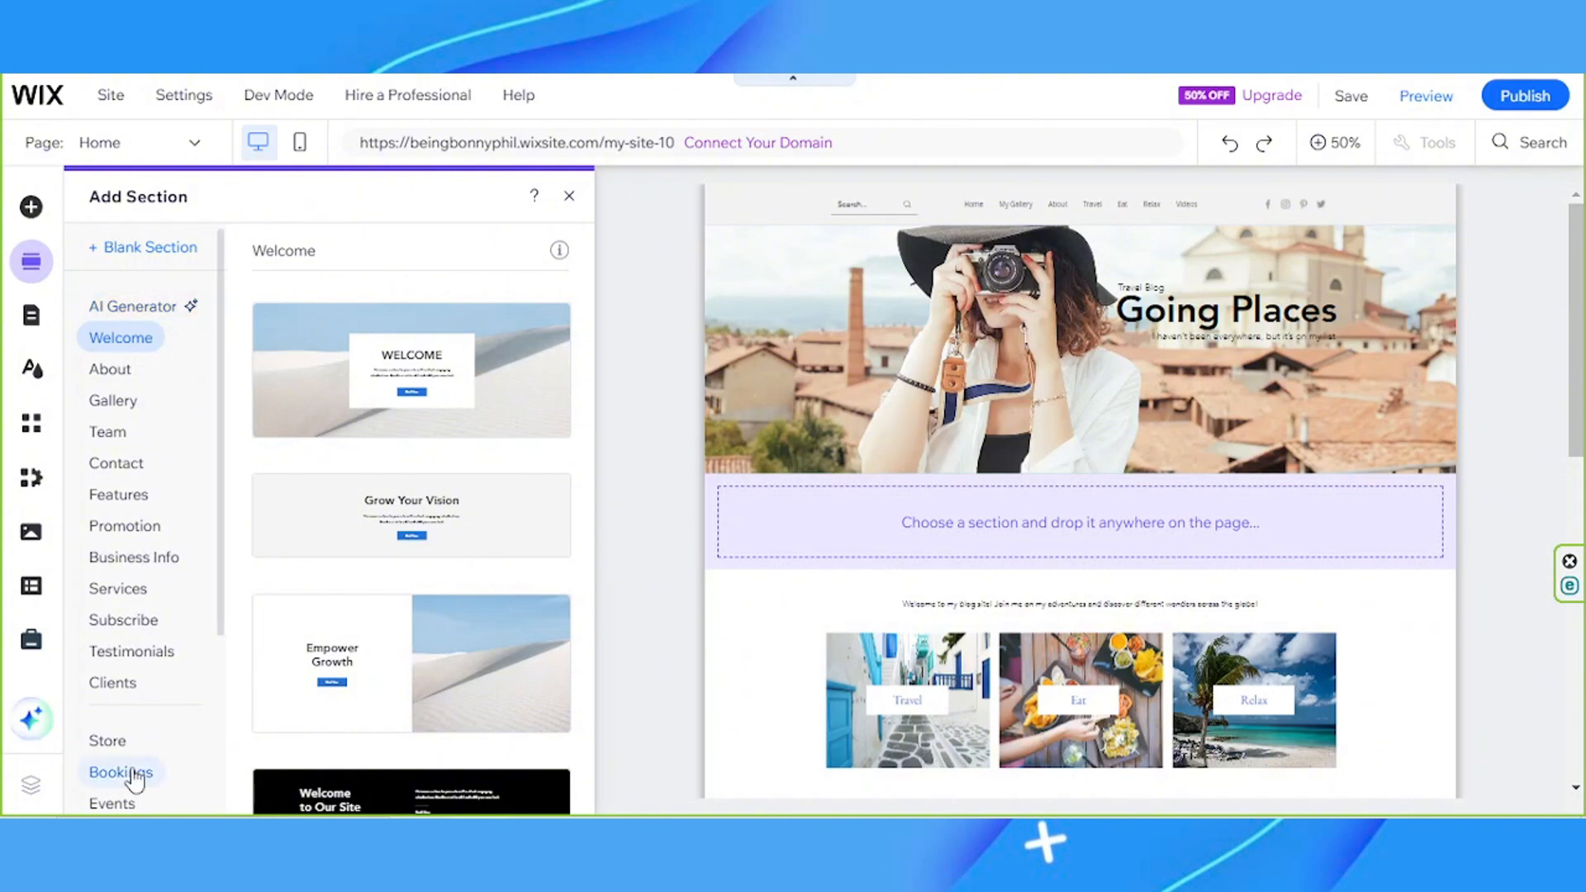
left_click(157, 310)
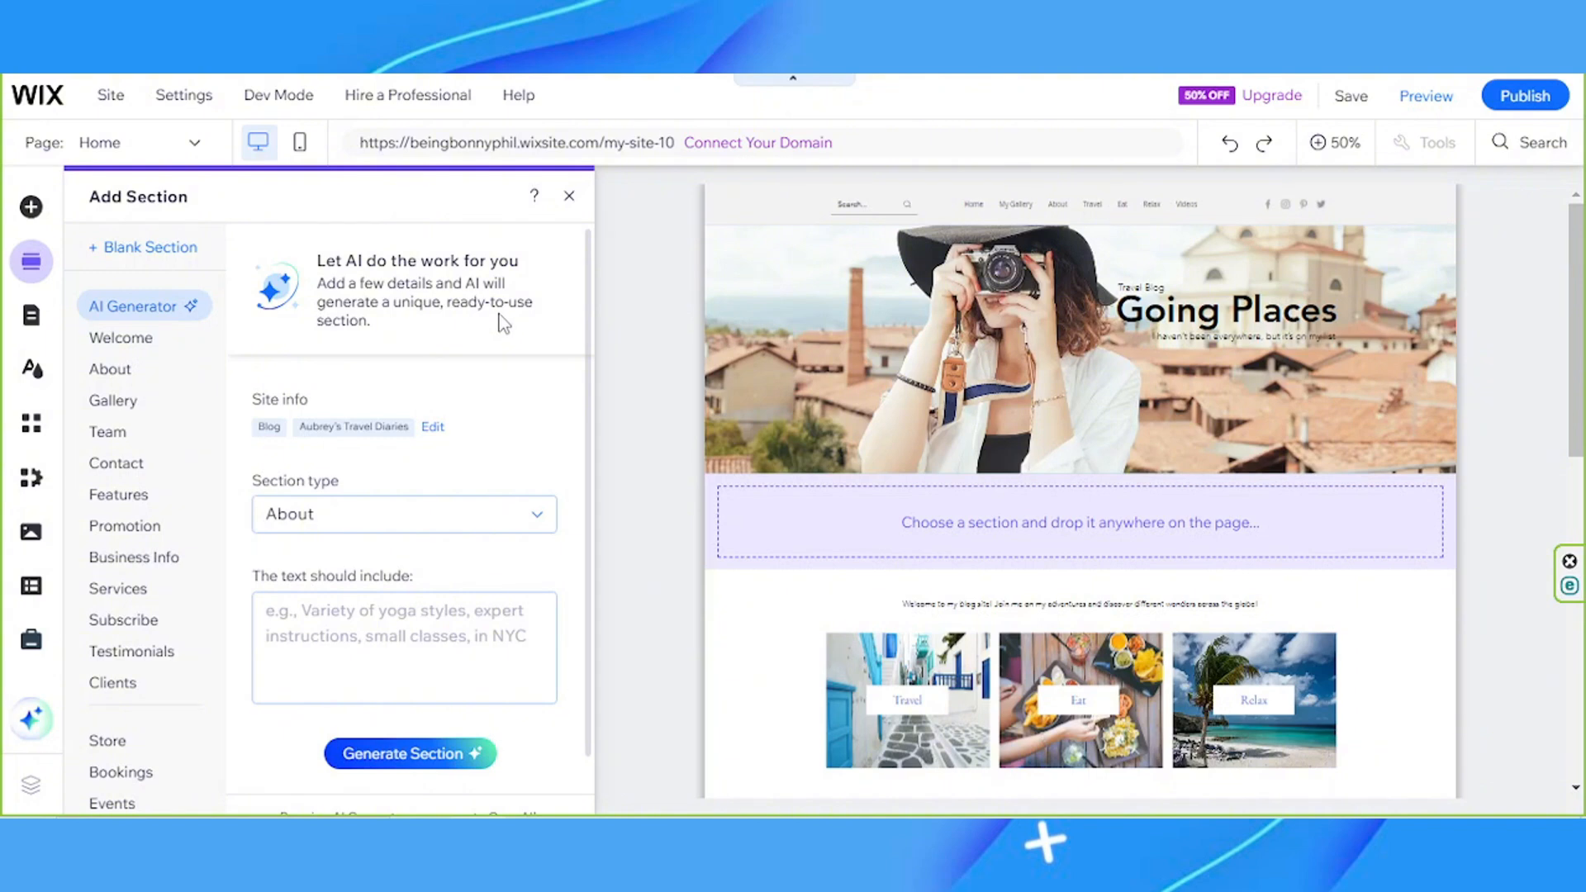
left_click(124, 371)
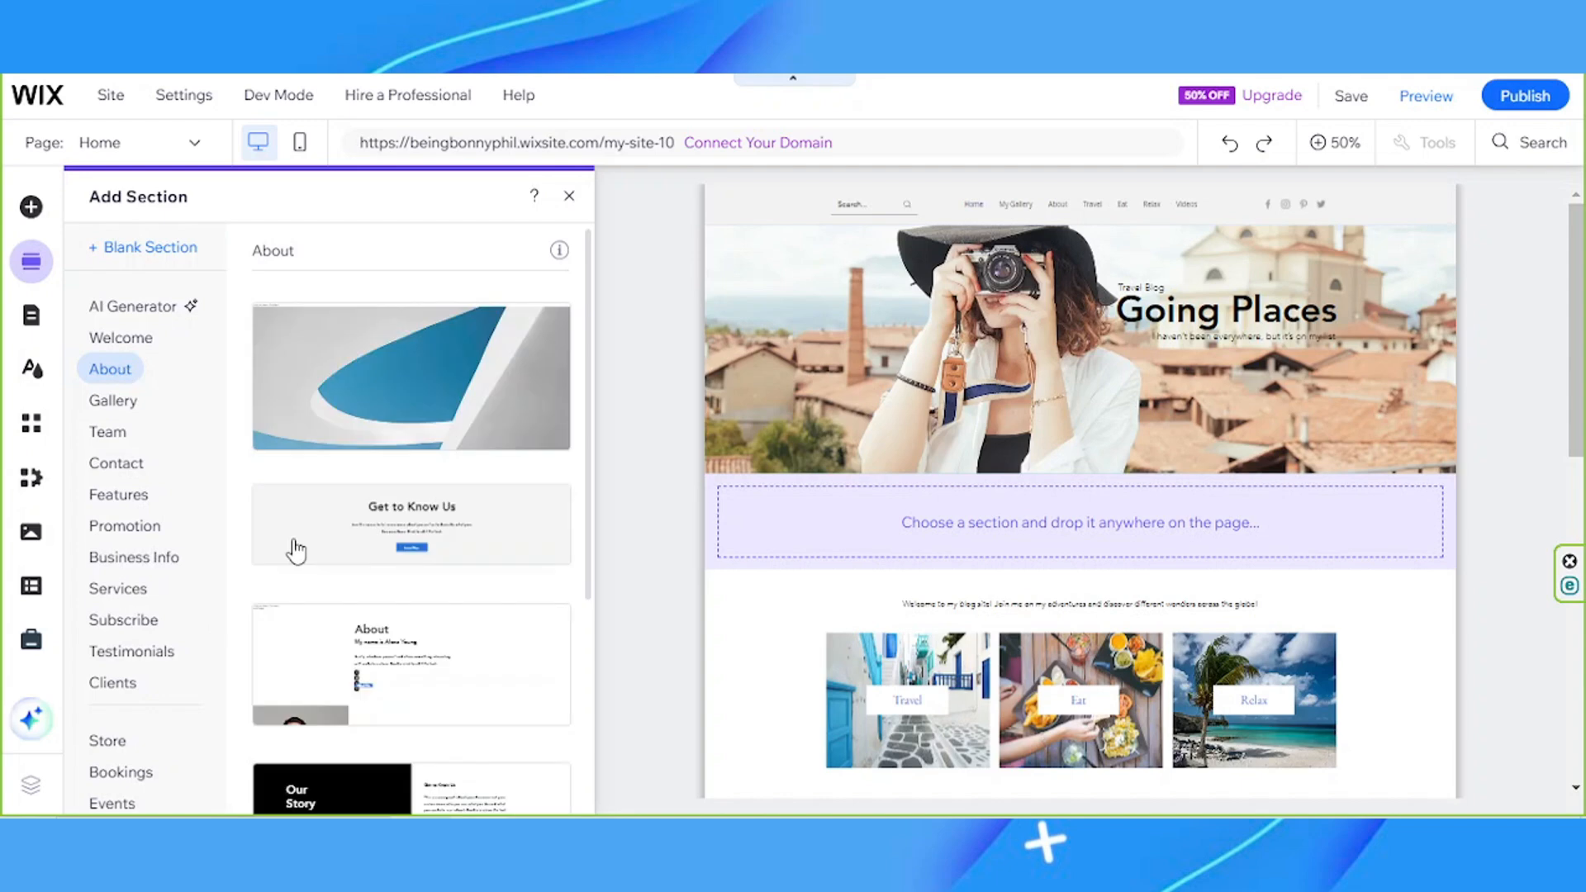
scroll(286, 545, "down", 2)
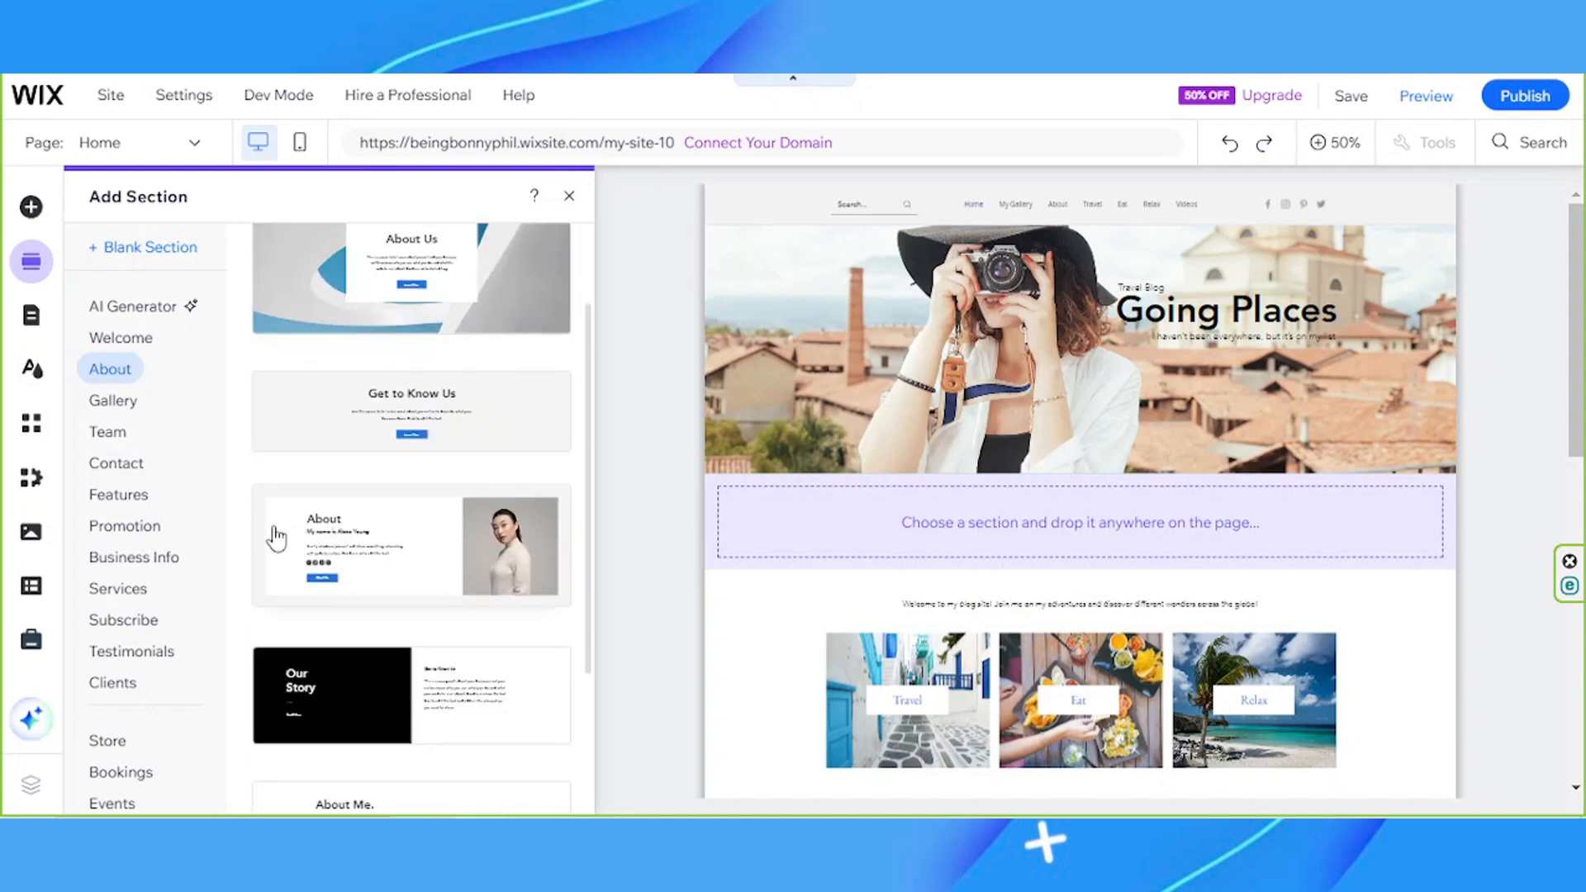
left_click_drag(275, 538, 285, 548)
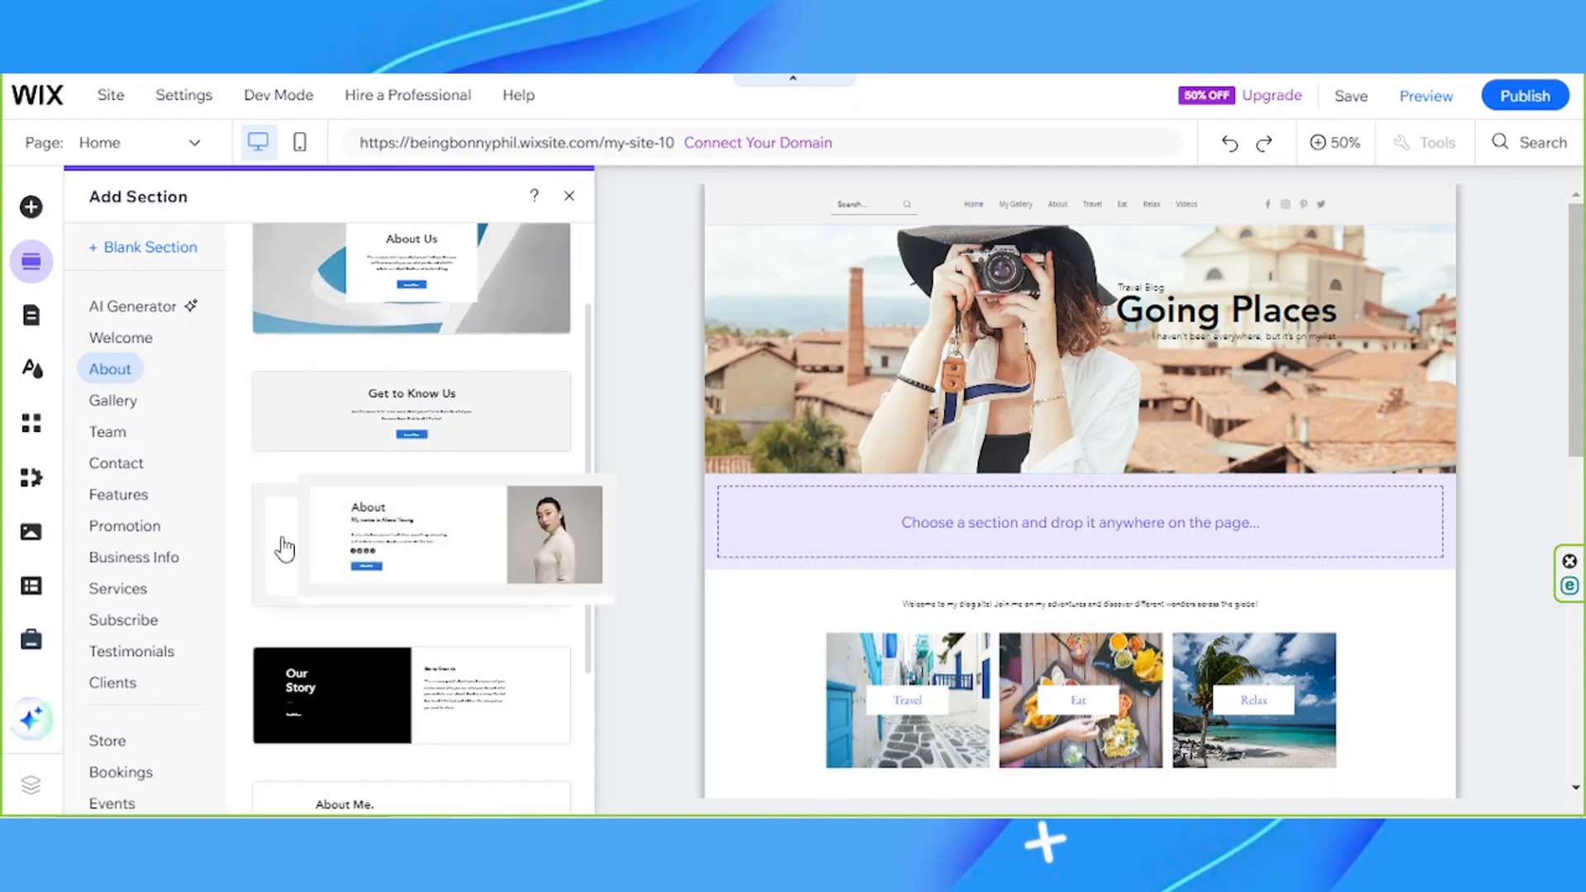
left_click_drag(285, 548, 787, 577)
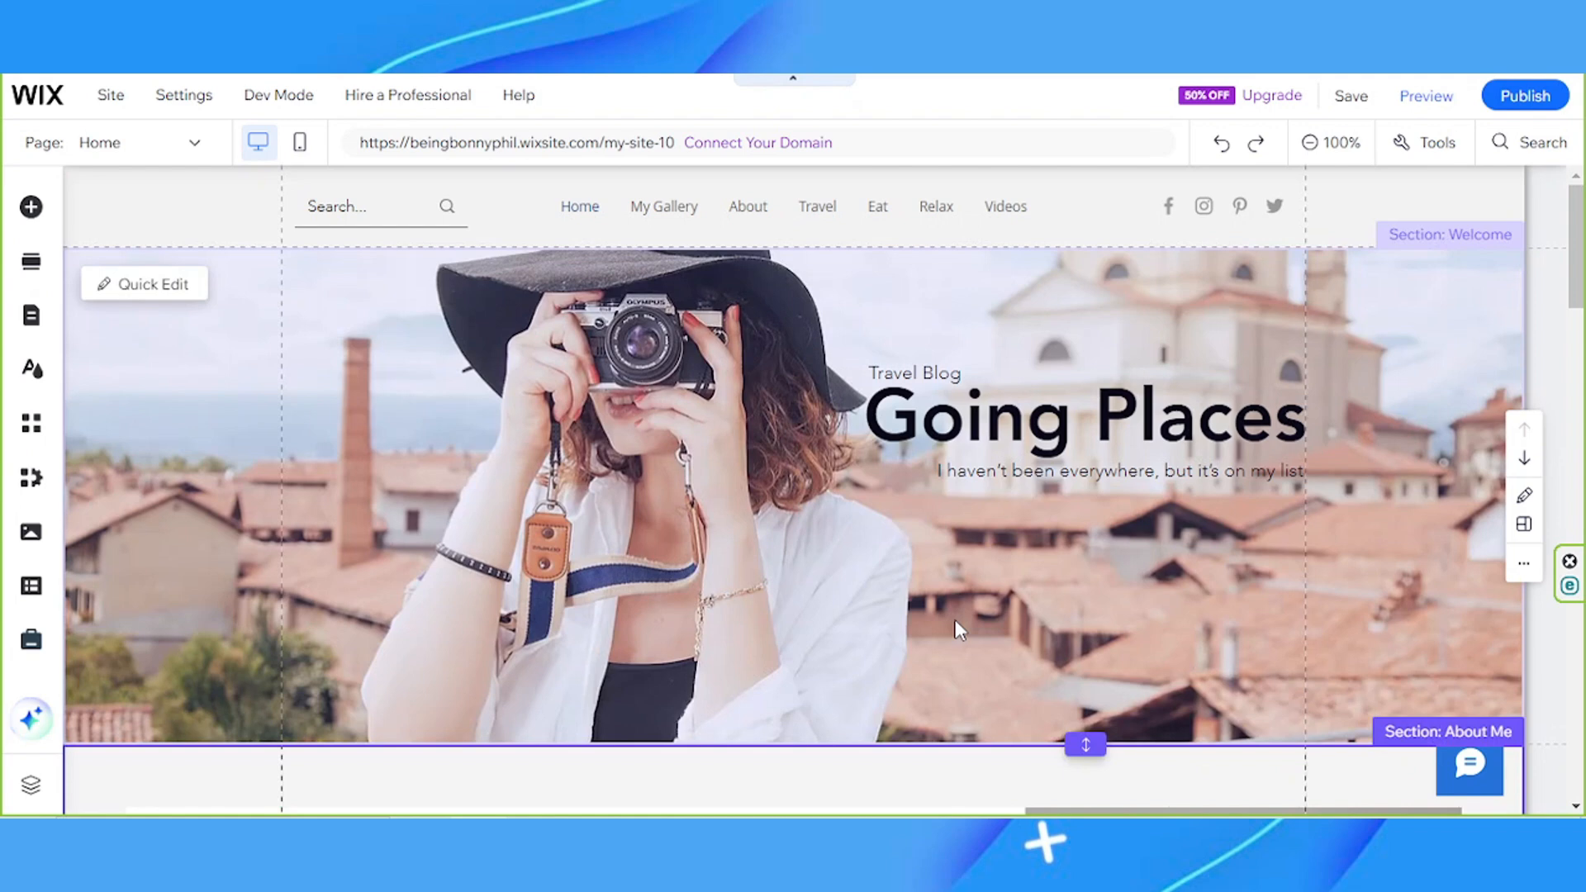
- Examine the About Me section's Quick Edit options for backgrounds, title, paragraphs, social bar and button
scroll(956, 630, "down", 5)
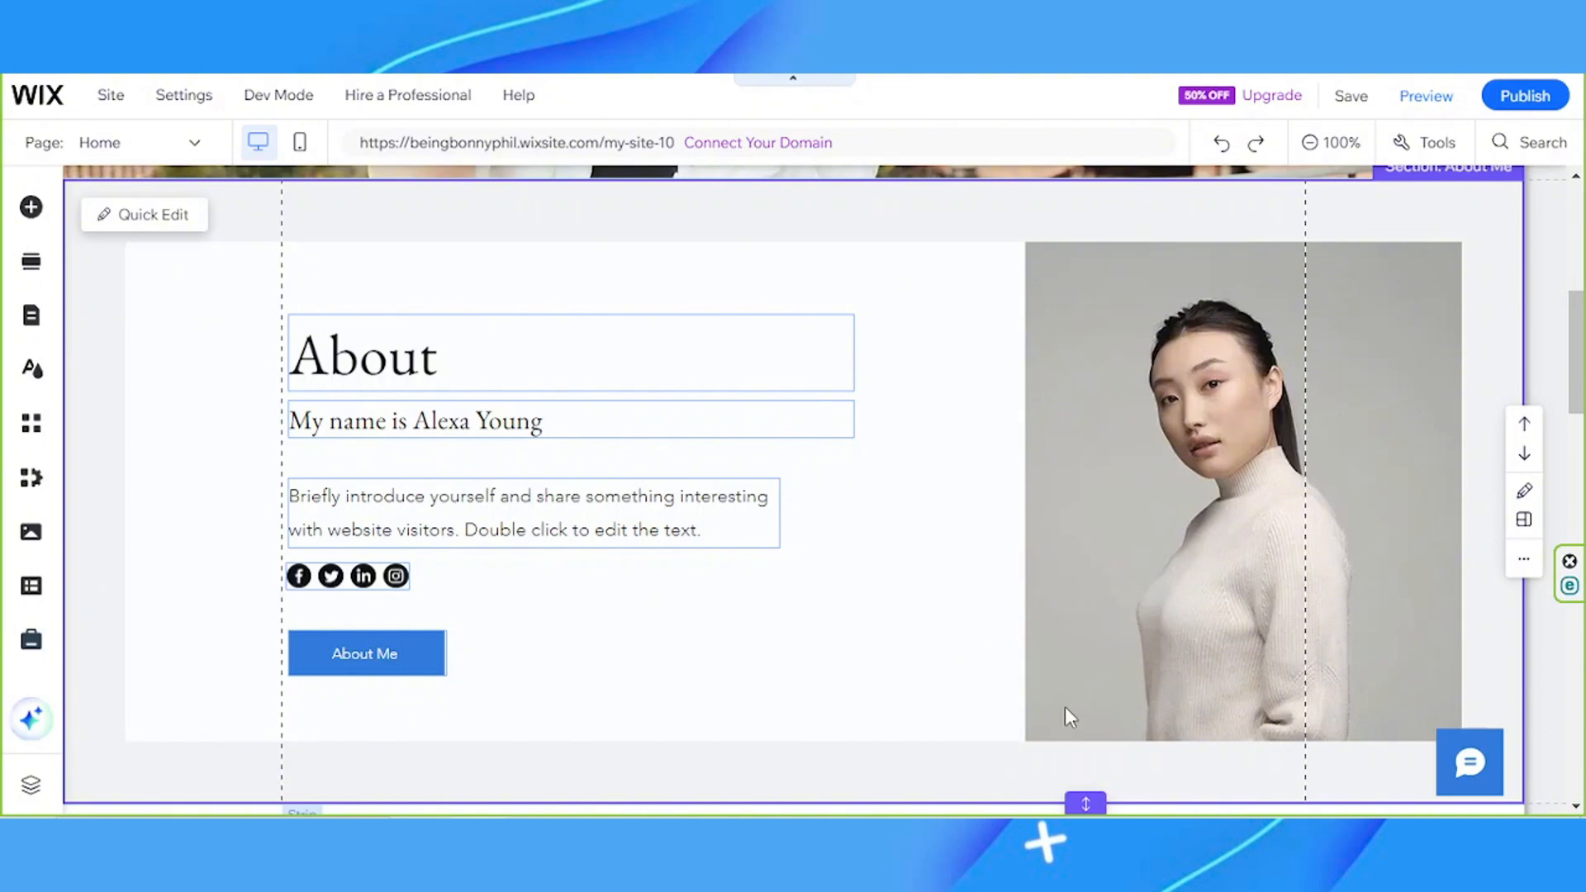
left_click(942, 245)
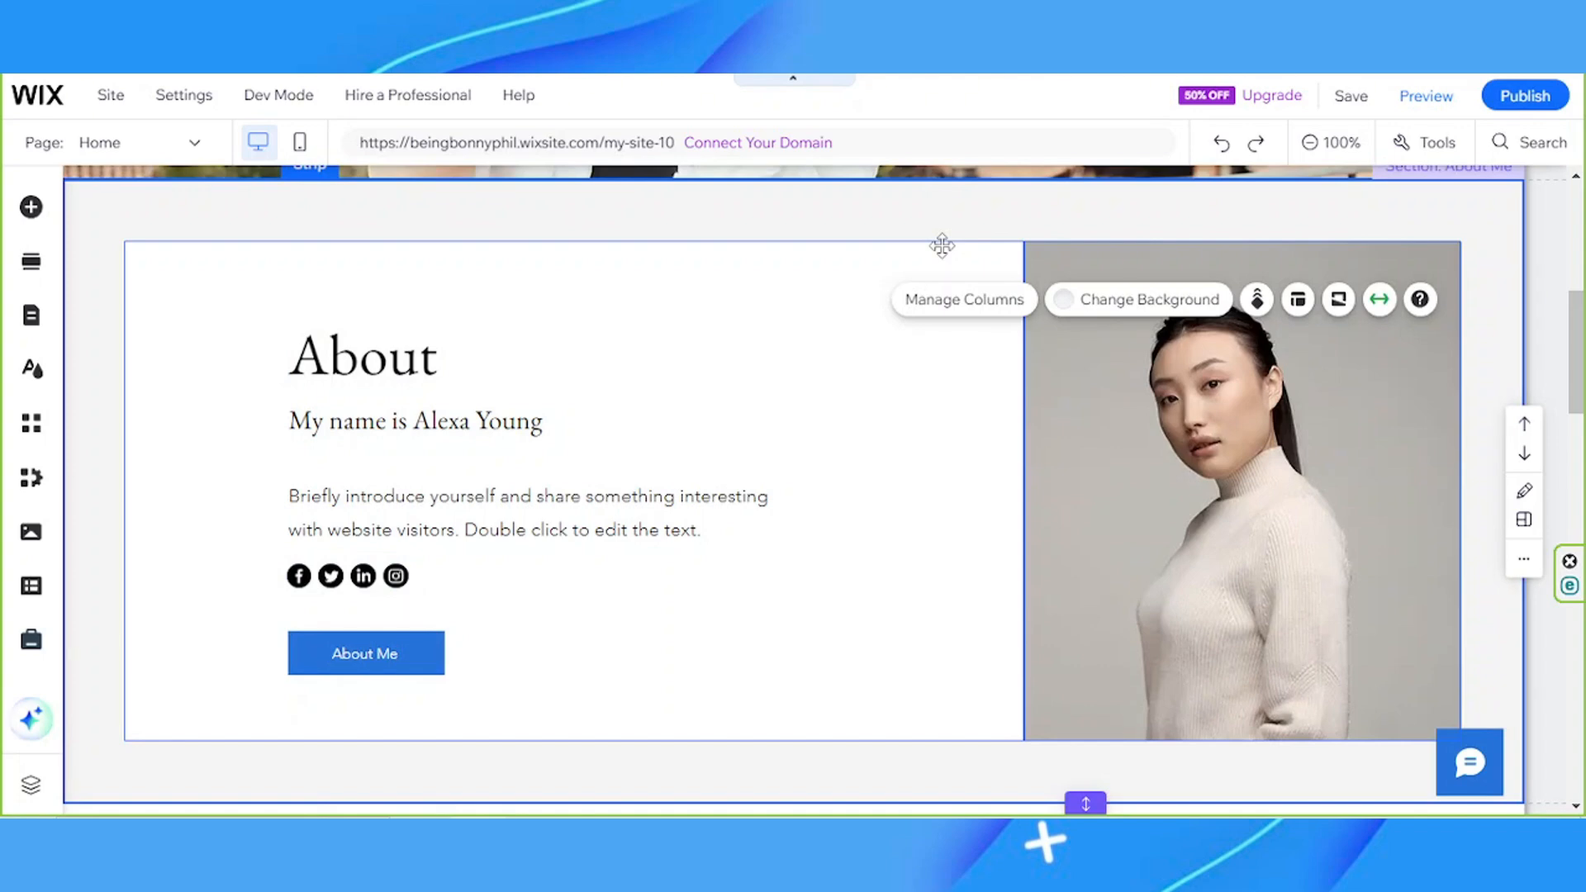
left_click(1524, 496)
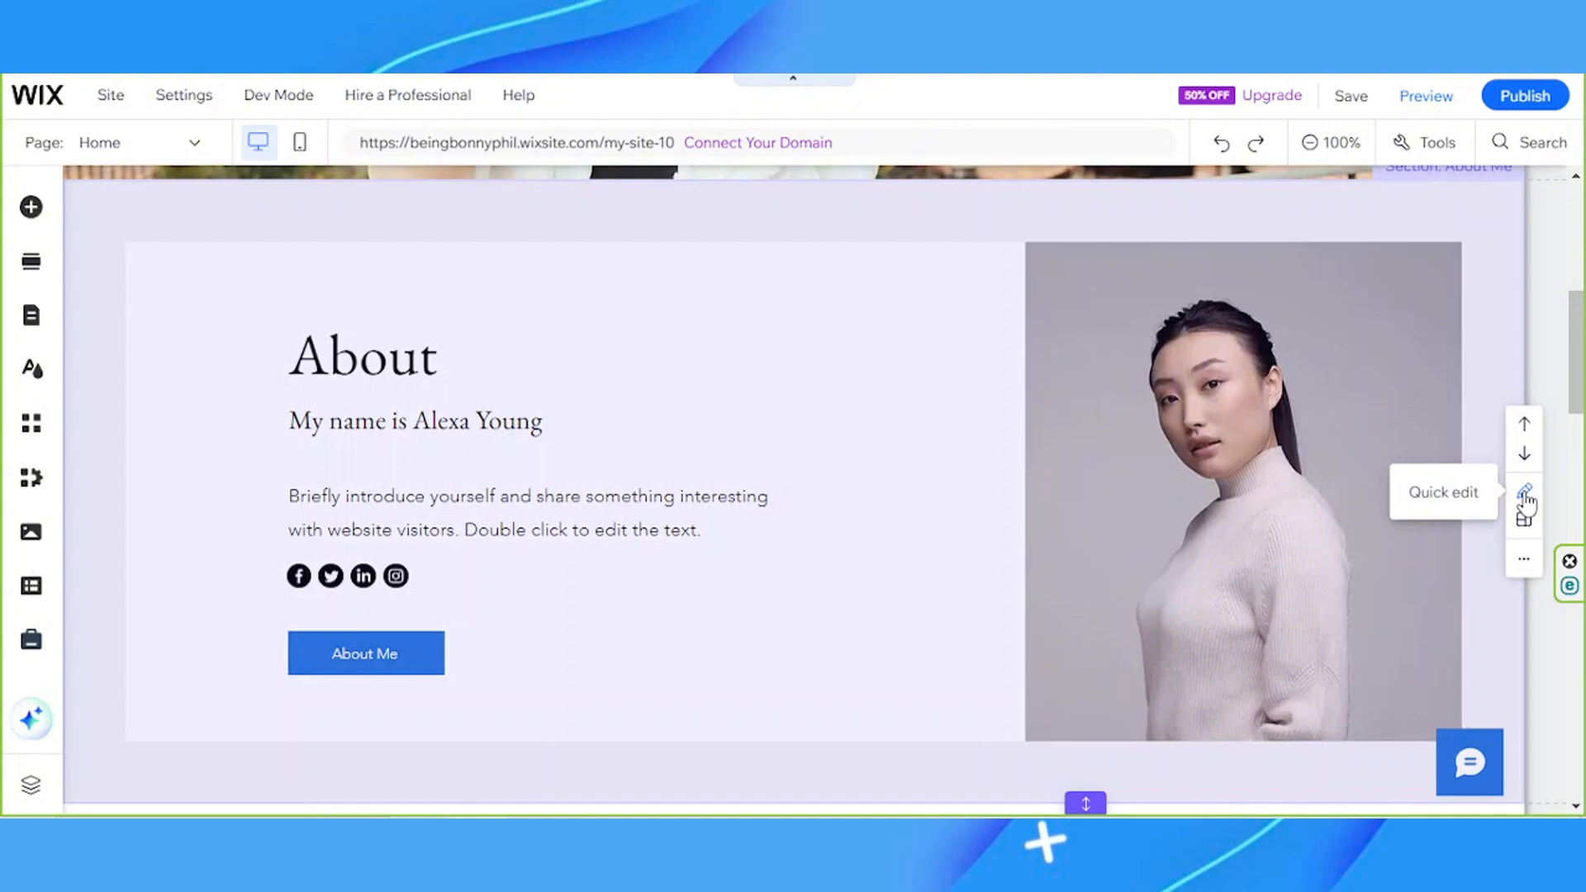
left_click(1526, 495)
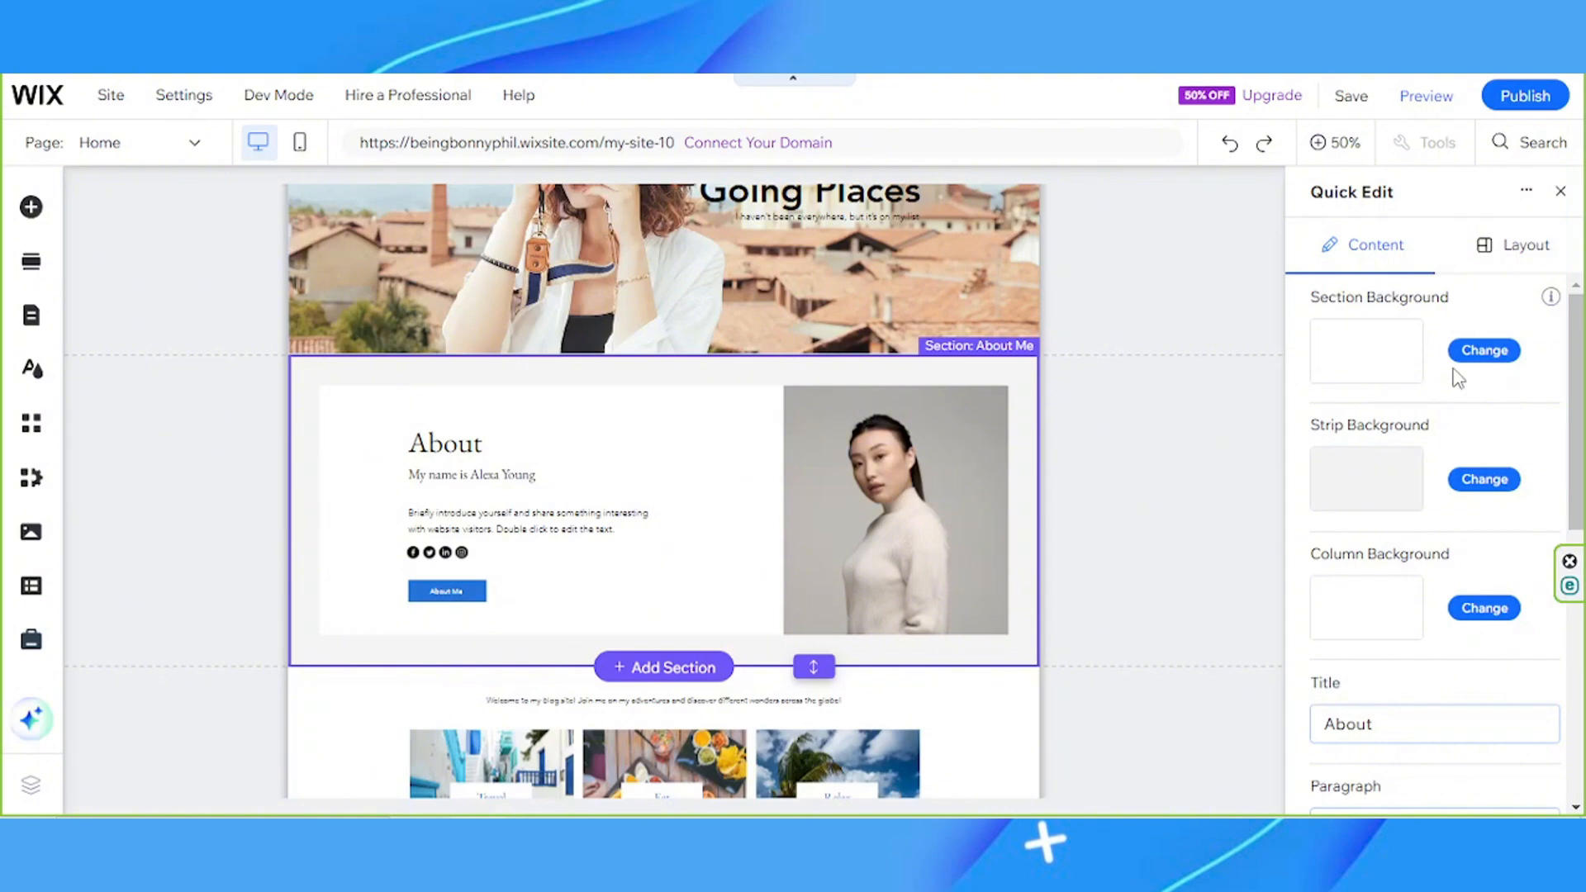
scroll(1438, 496, "down", 3)
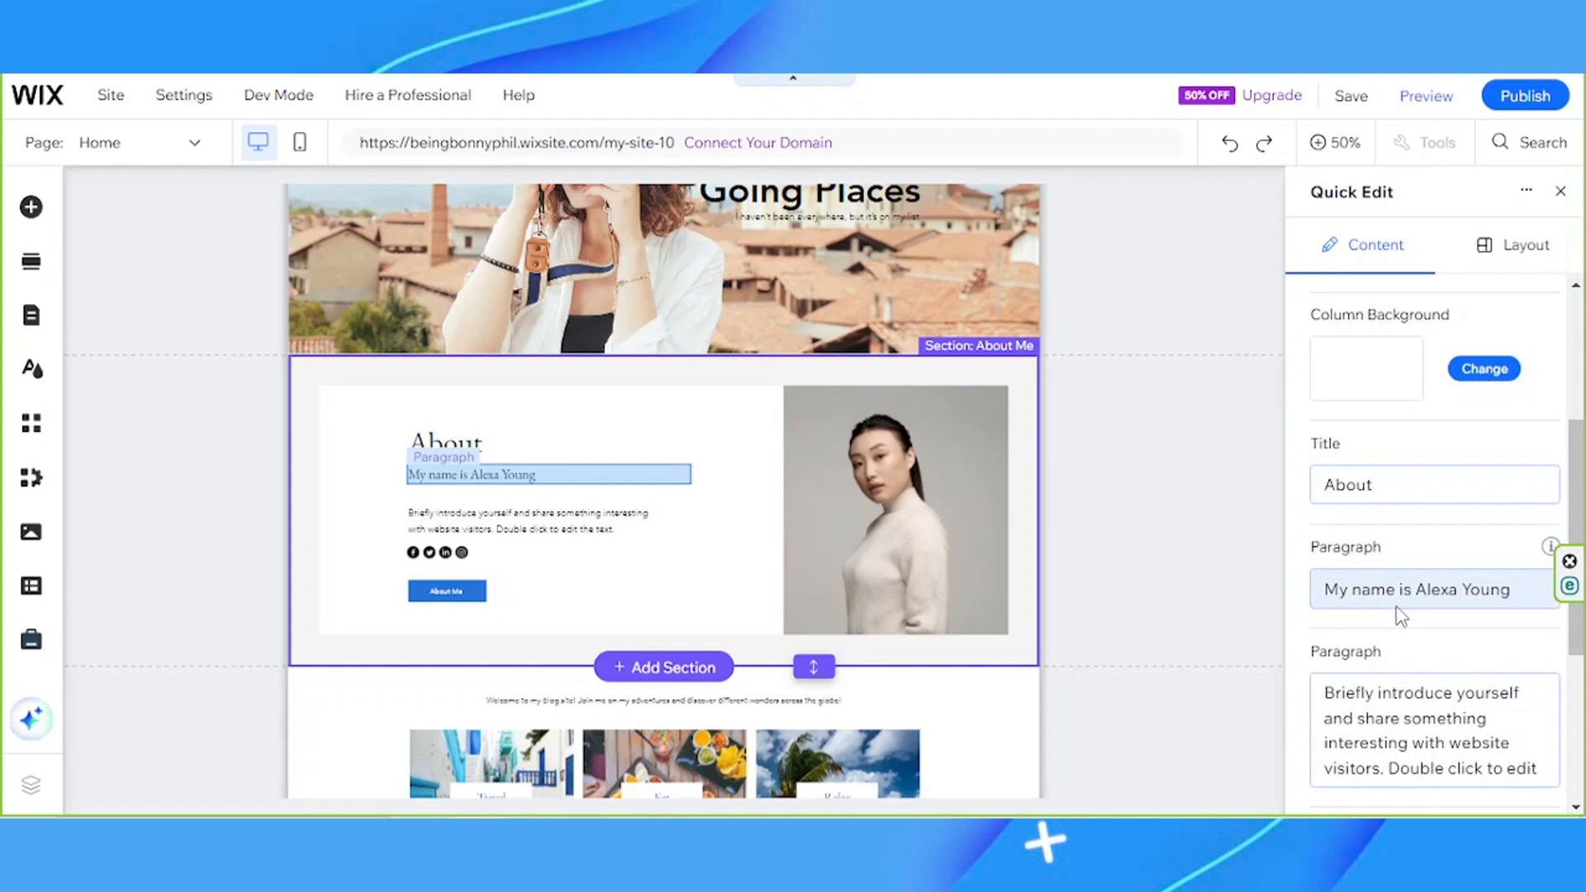
scroll(1388, 628, "down", 5)
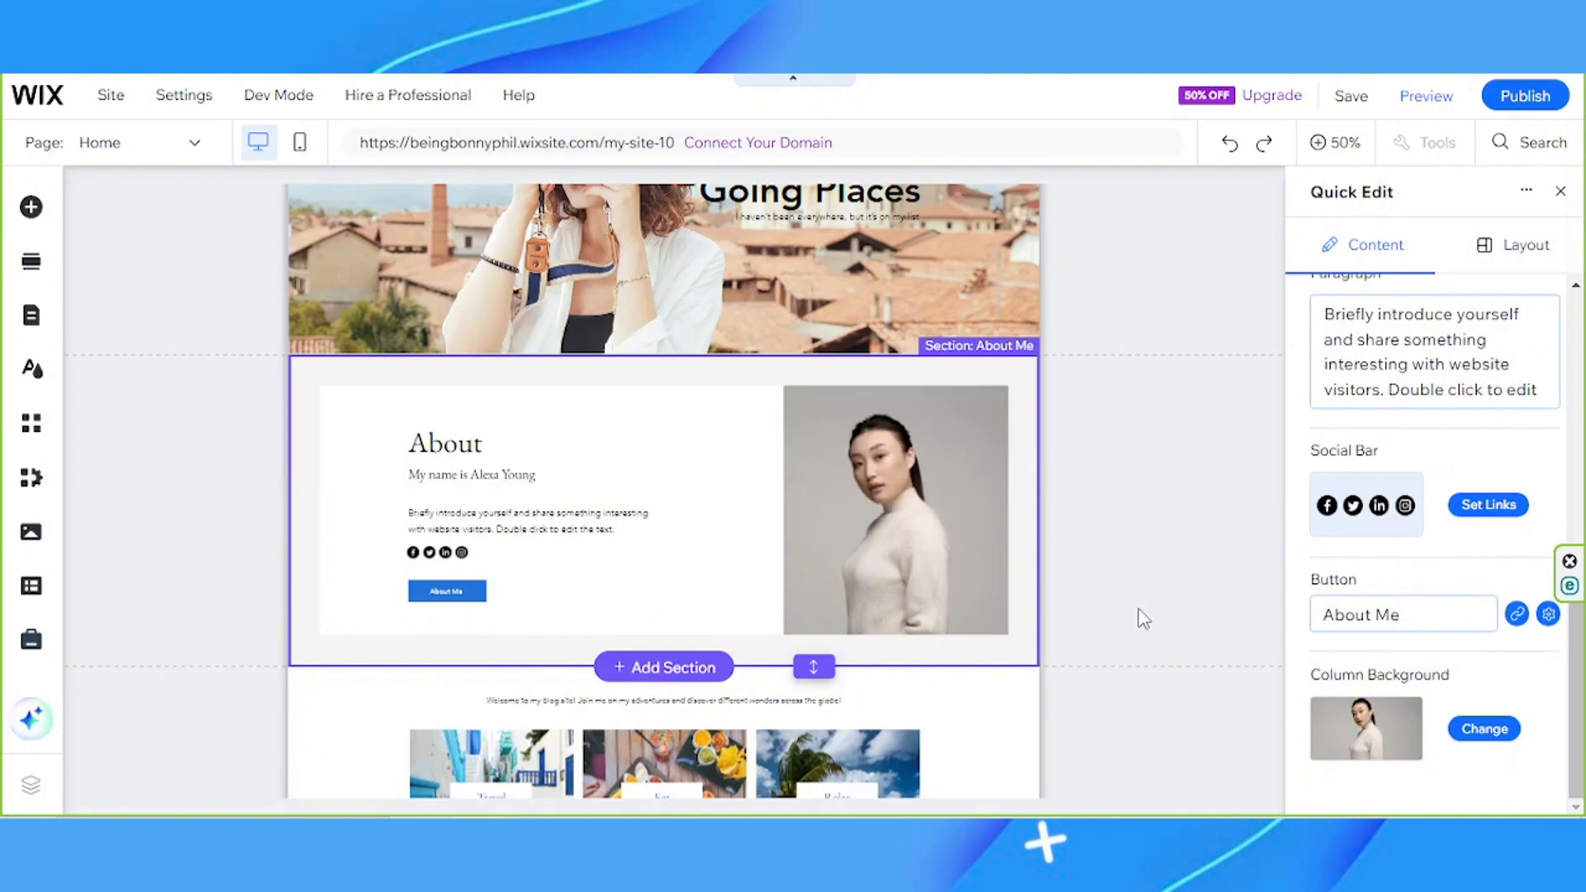
left_click(1142, 618)
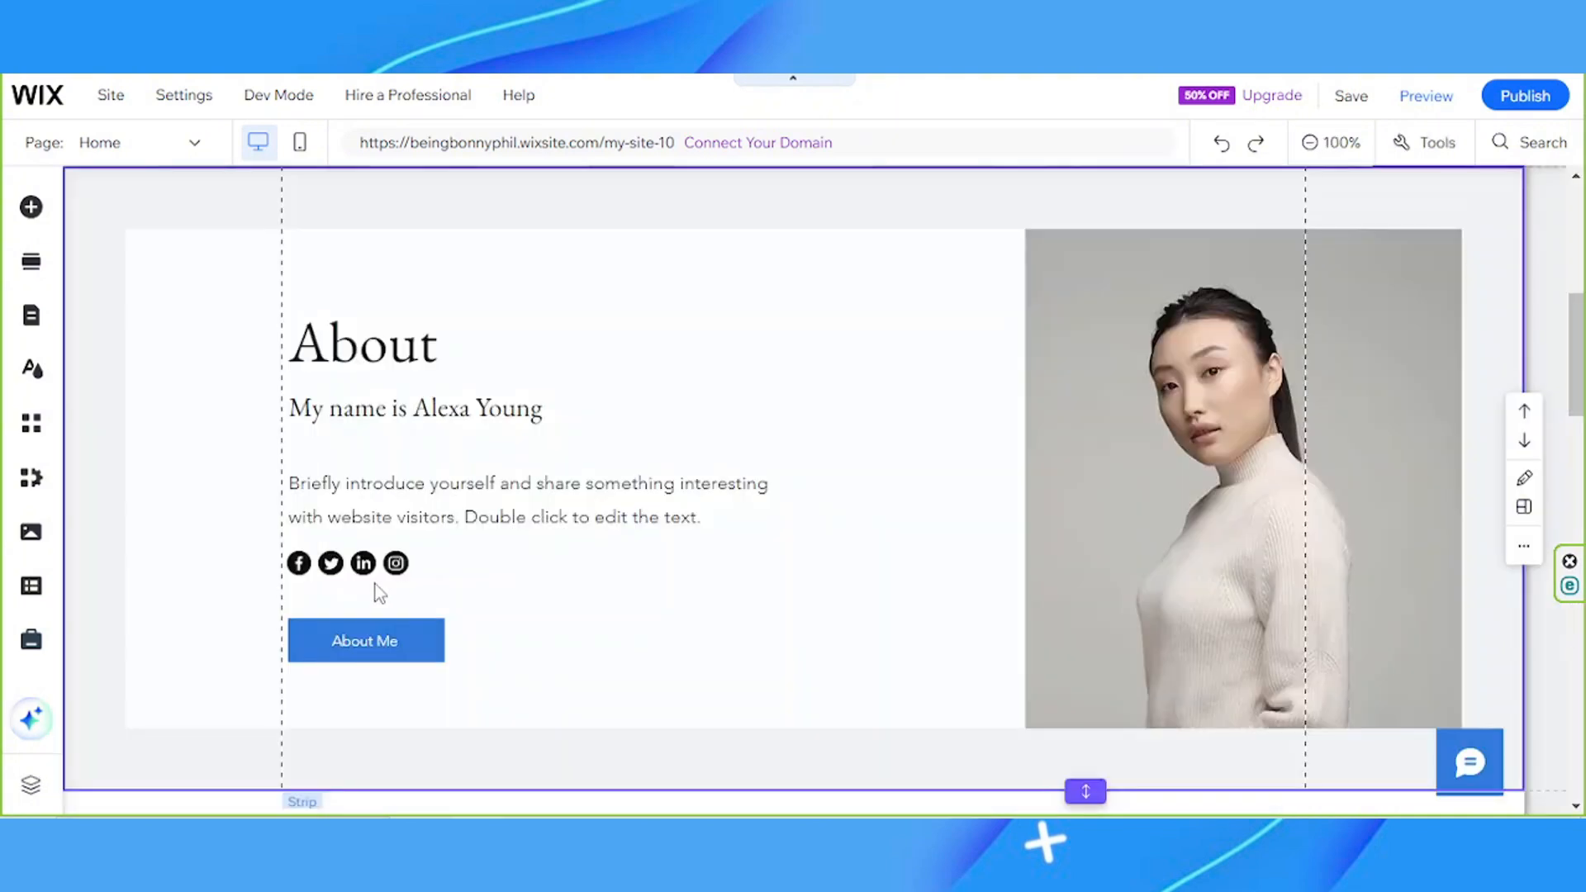
- Delete the strip holding the text and portrait from the About Me section
left_click(119, 330)
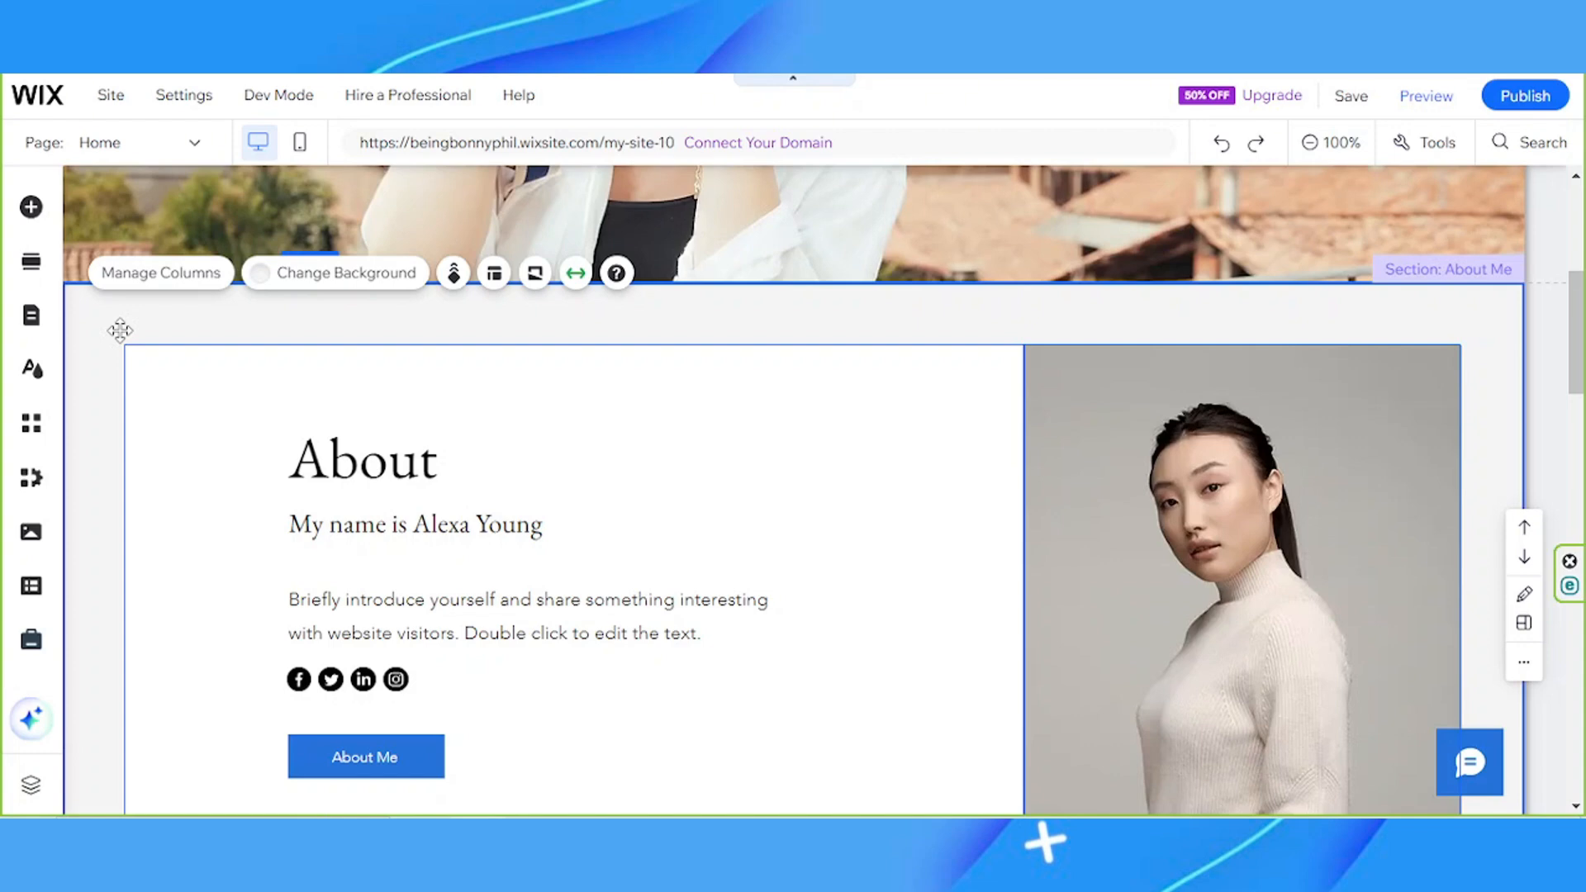
key("Delete")
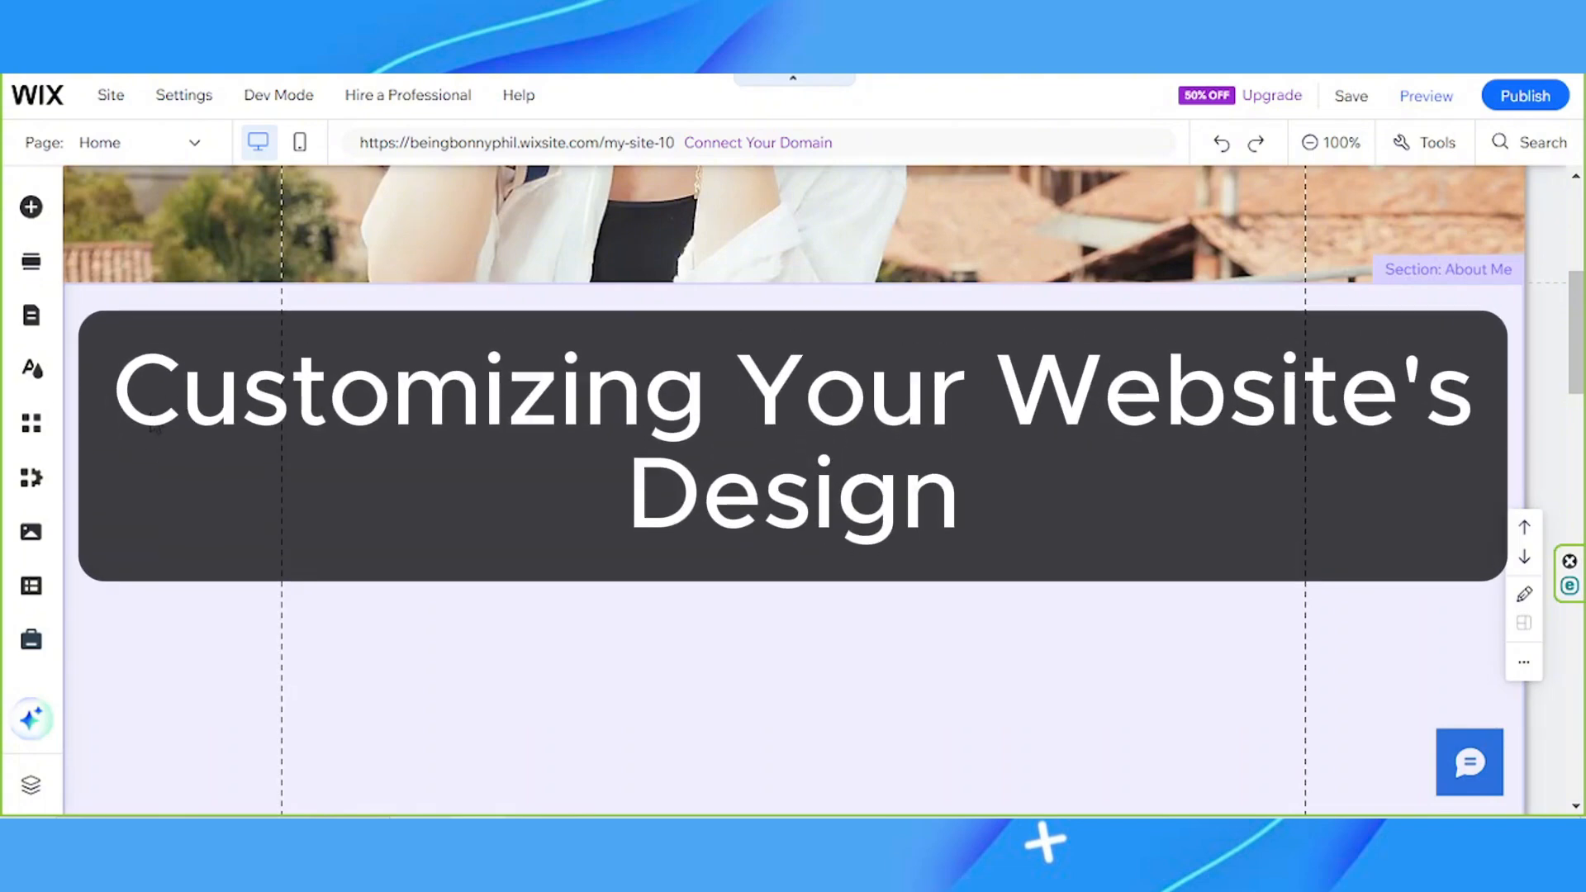
- Review the site design options for the color theme, text theme and page background, and leave them unchanged
scroll(793, 487, "up", 5)
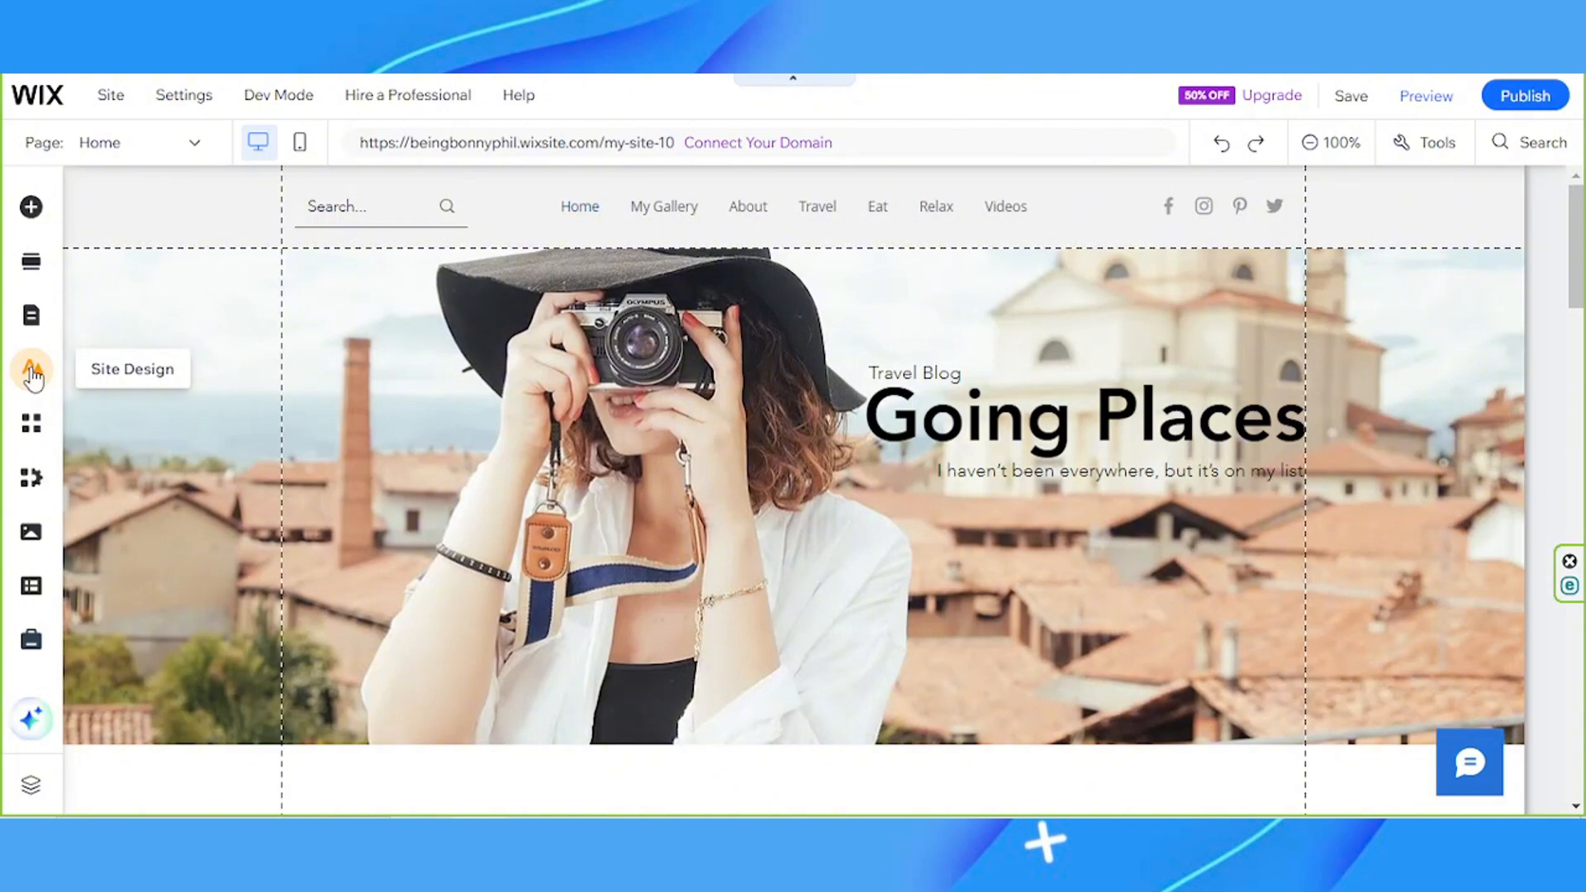
left_click(33, 373)
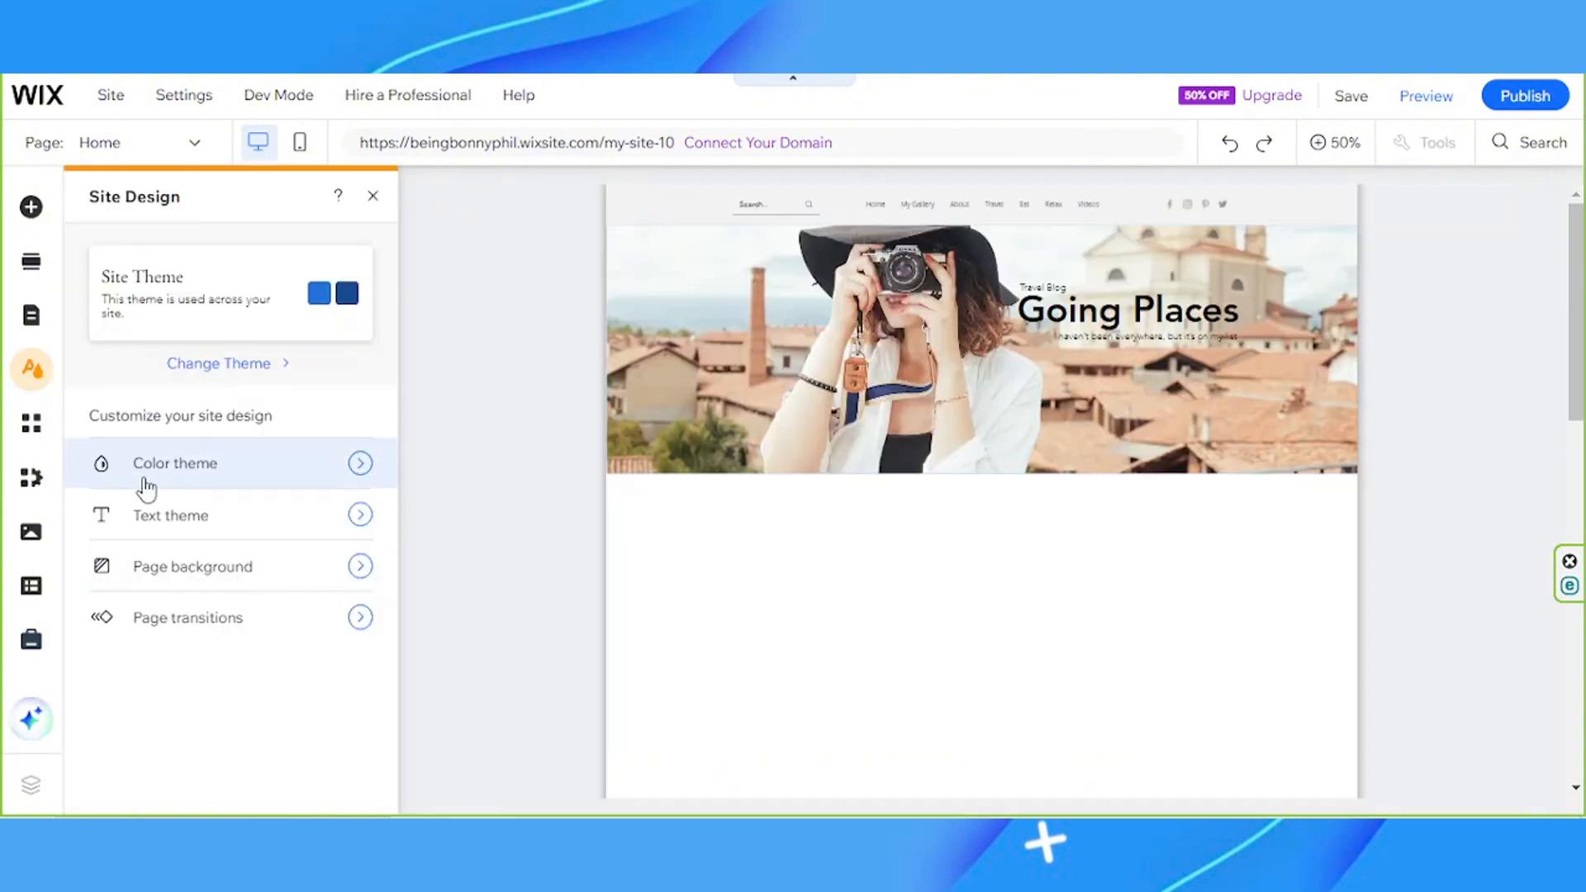
left_click(359, 465)
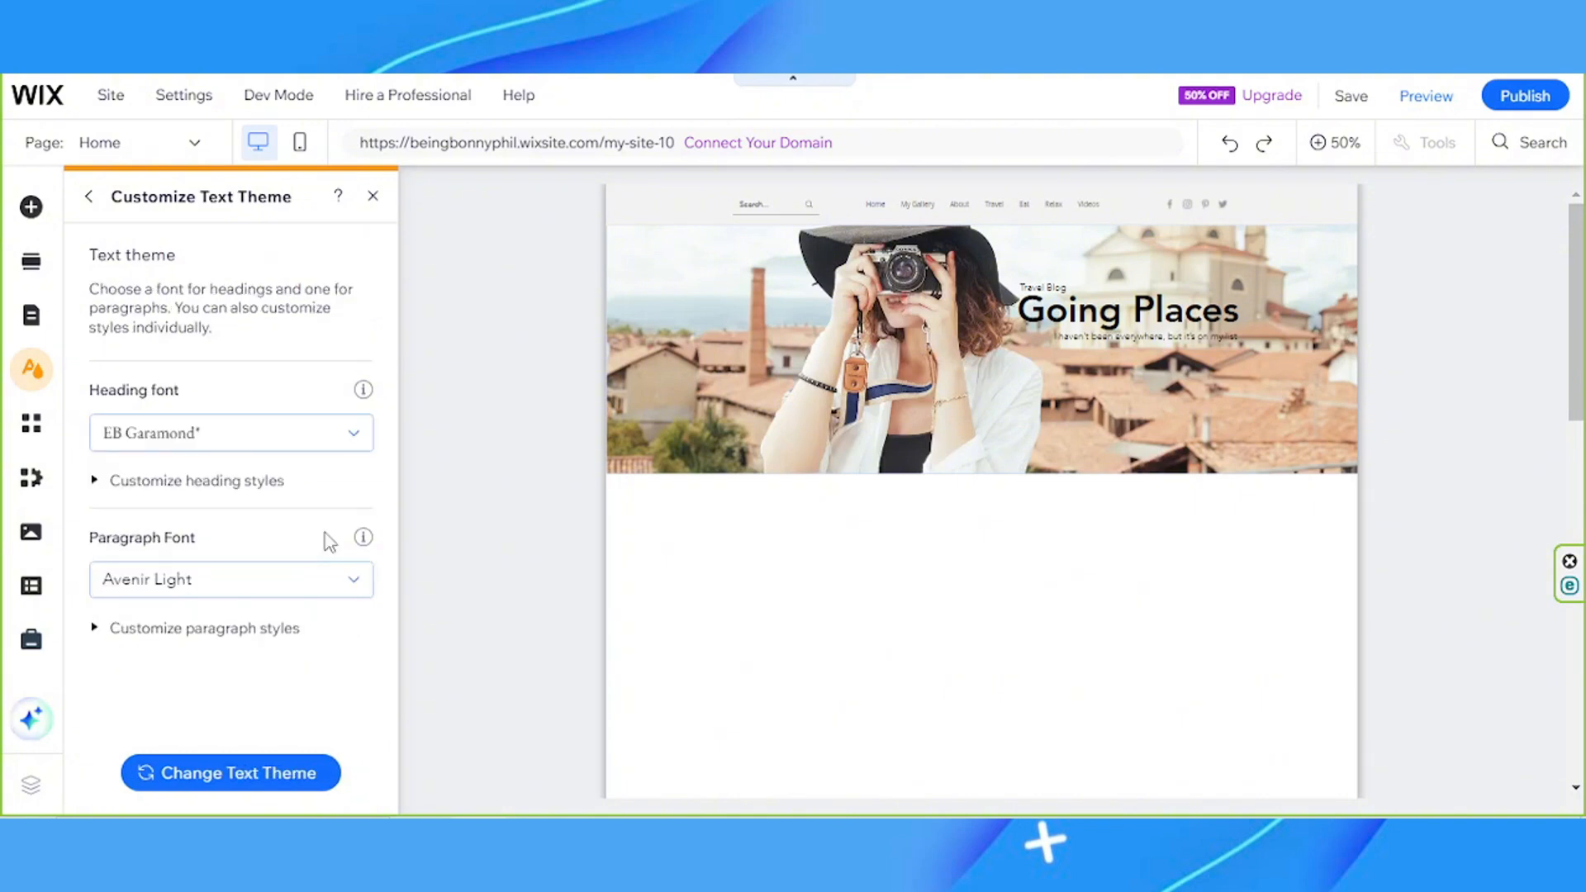
mouse_move(300, 449)
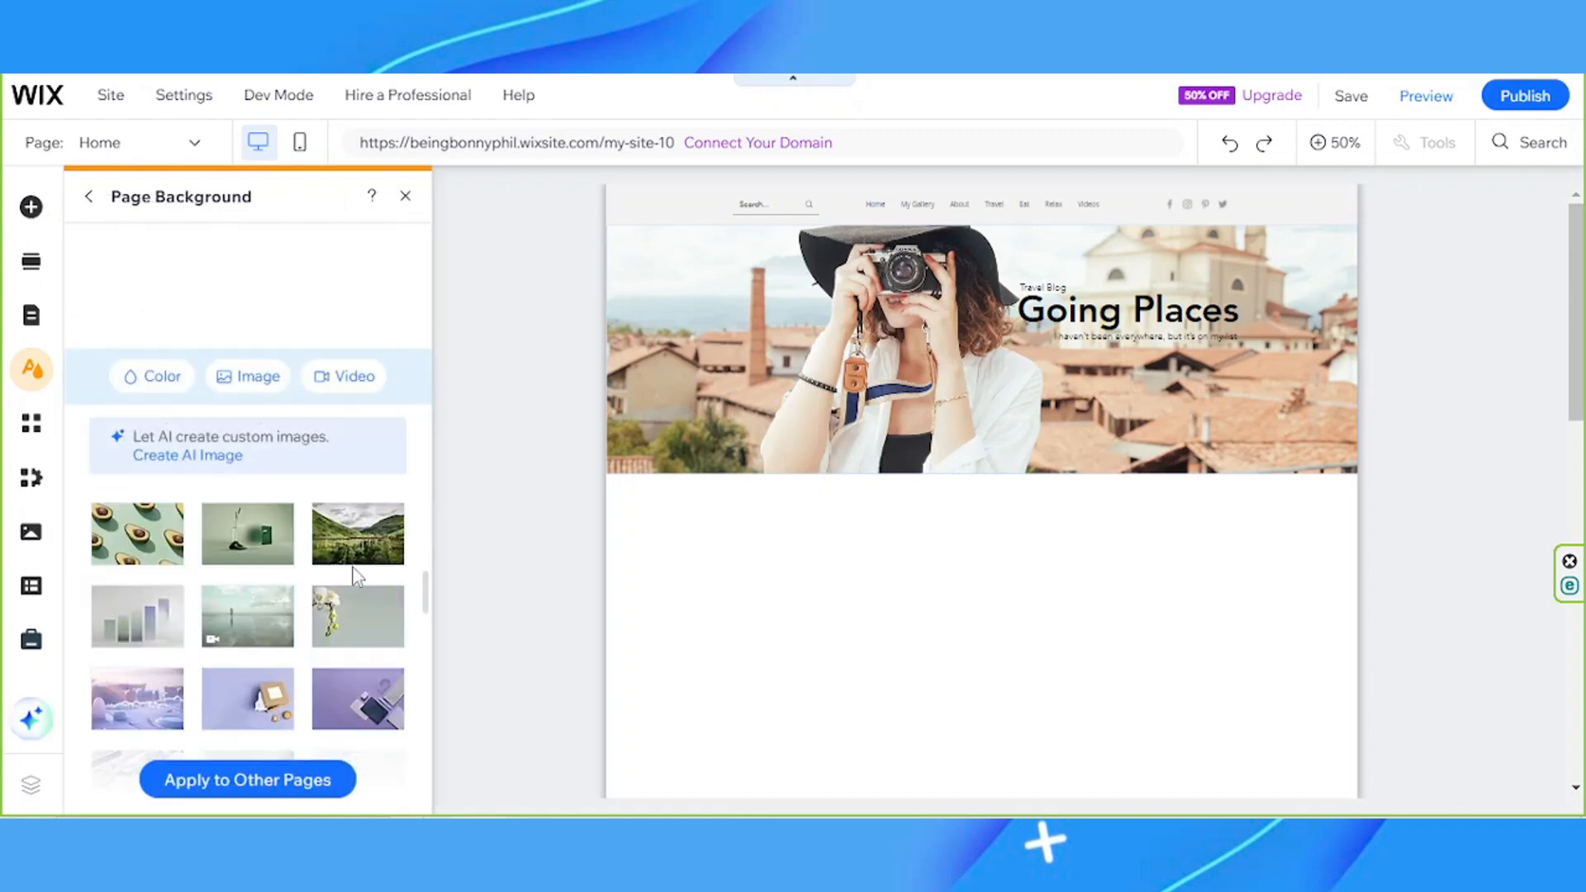
left_click(88, 197)
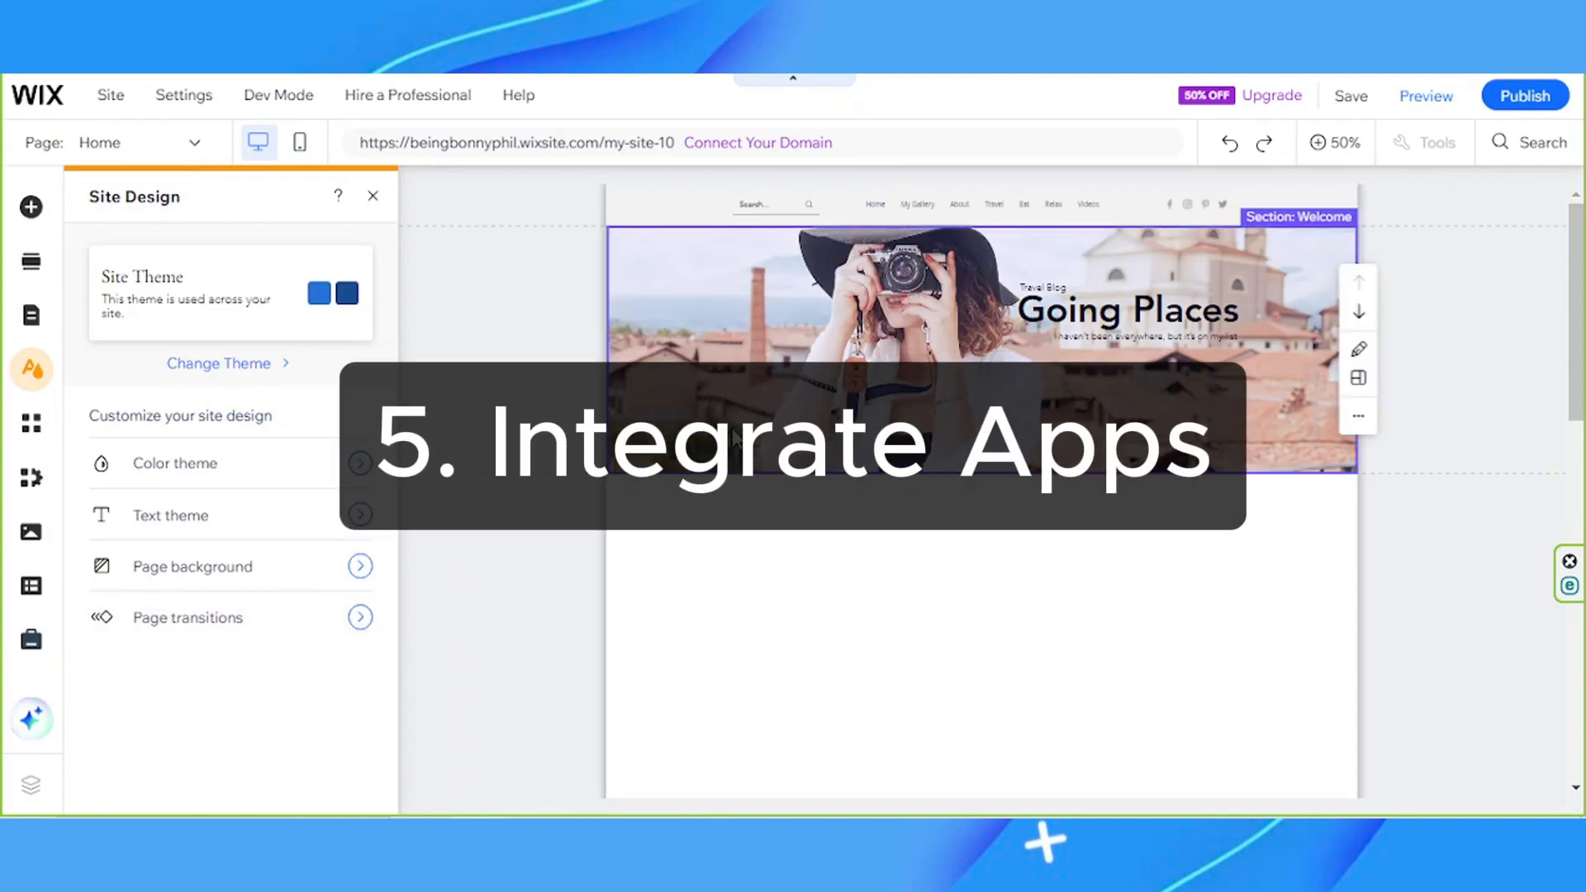
left_click(736, 439)
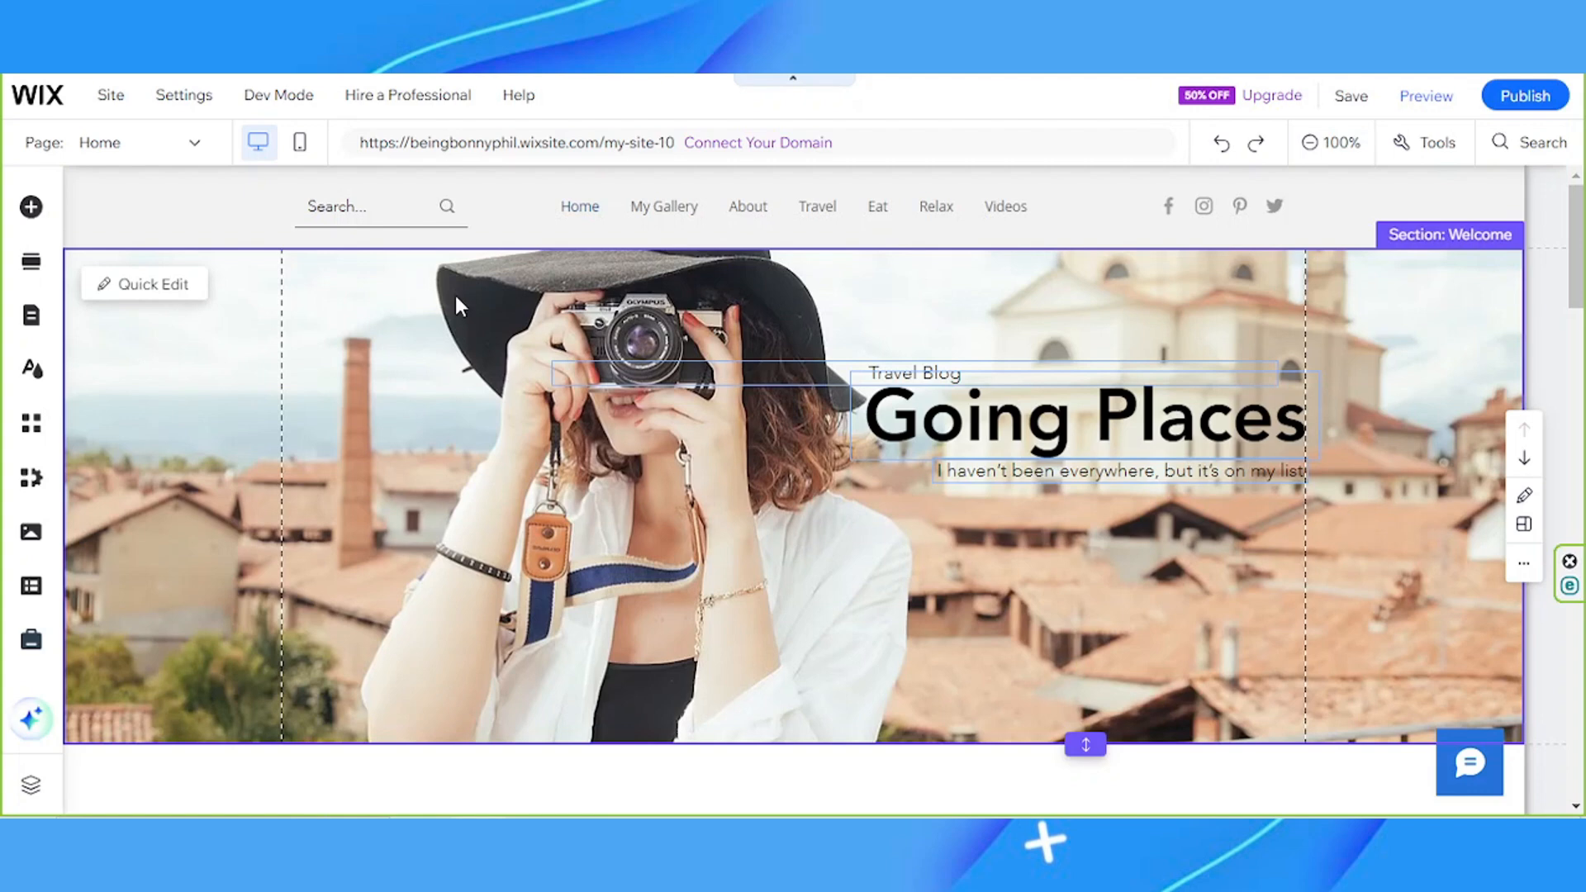
- Look up bookings apps in the Wix App Market and review the Wix Blog management options under My Business
left_click(33, 426)
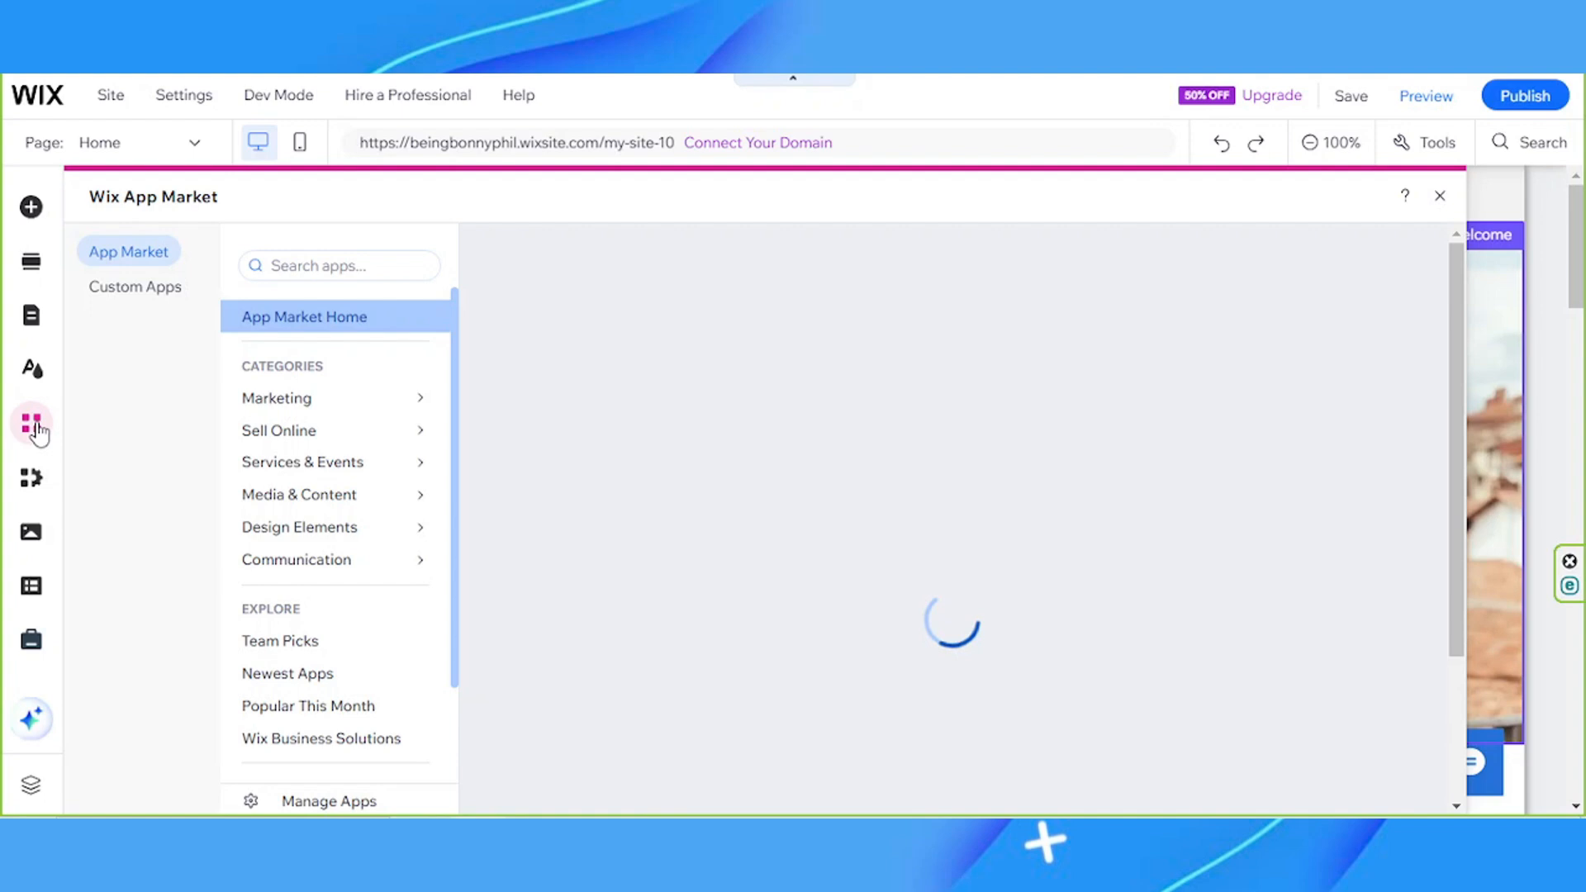
left_click(306, 268)
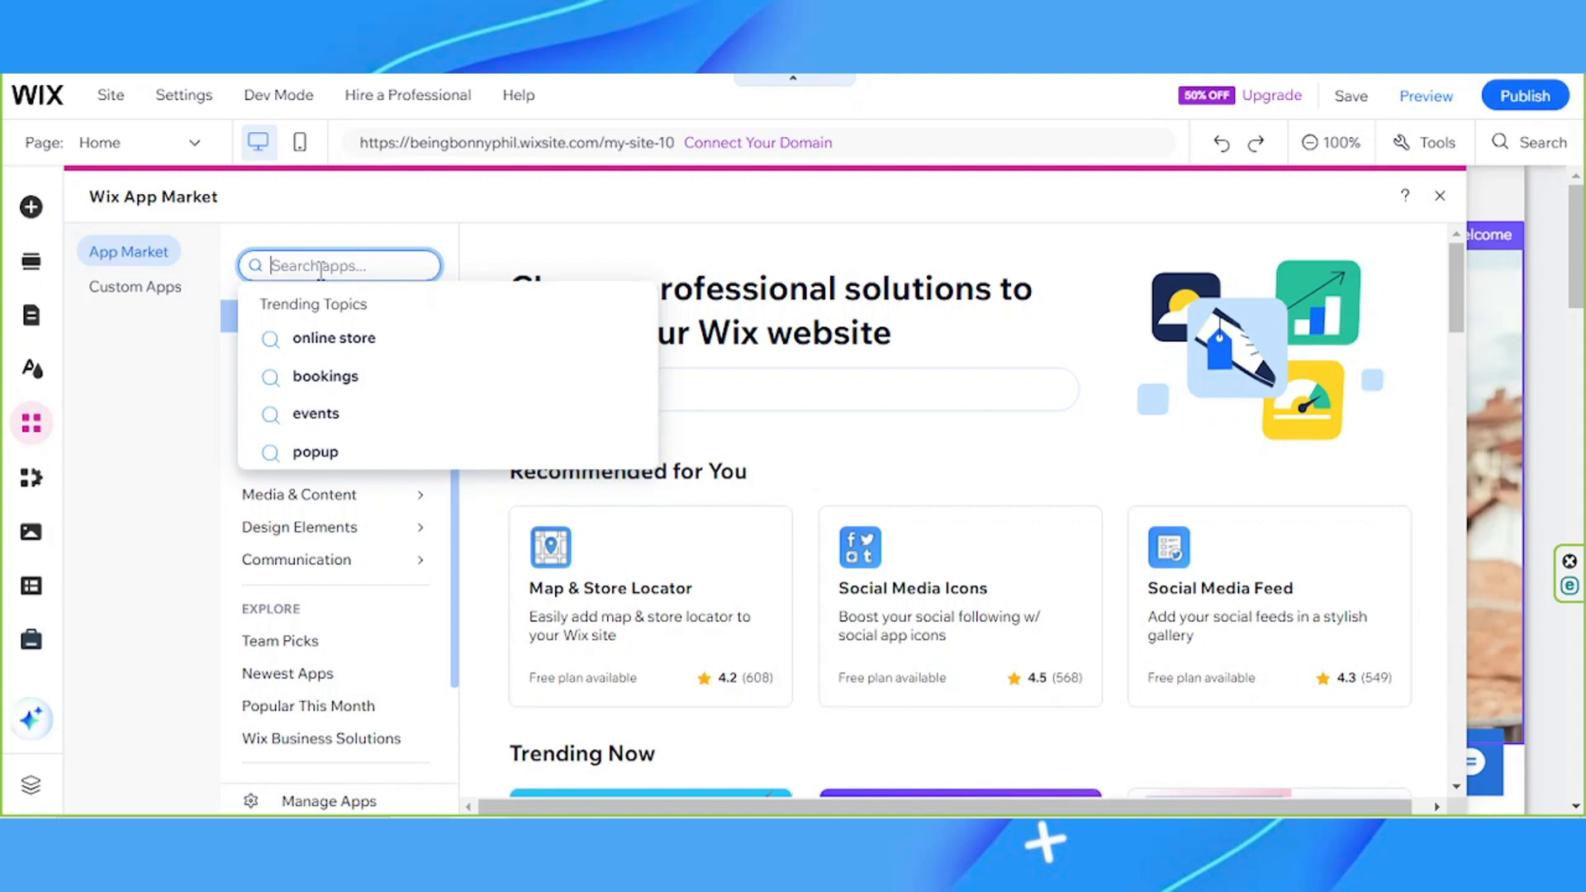
left_click(325, 376)
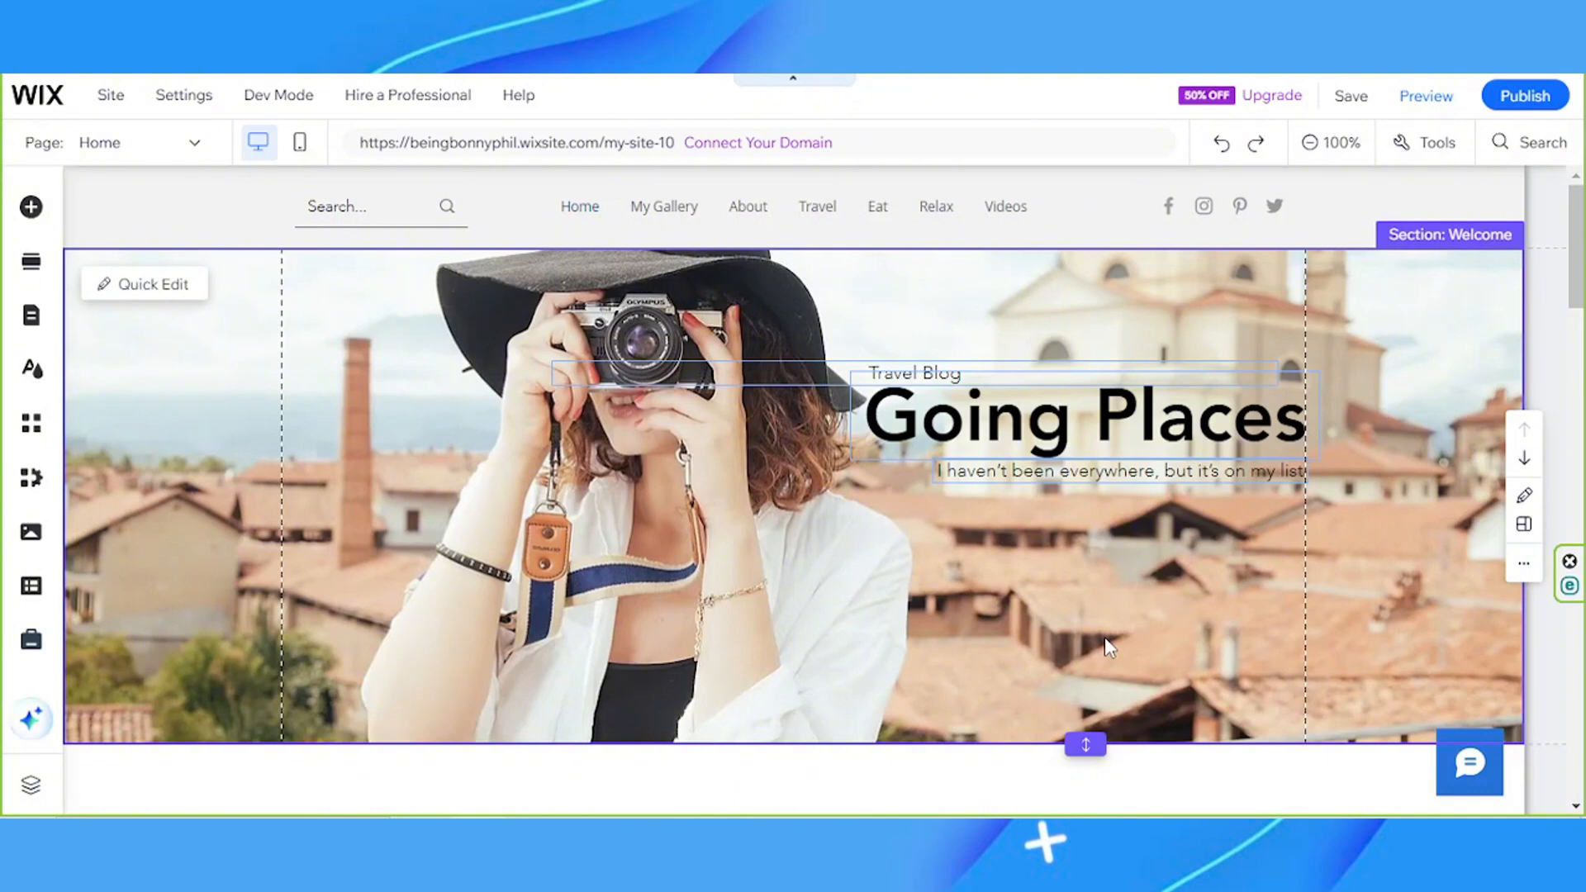
left_click(32, 478)
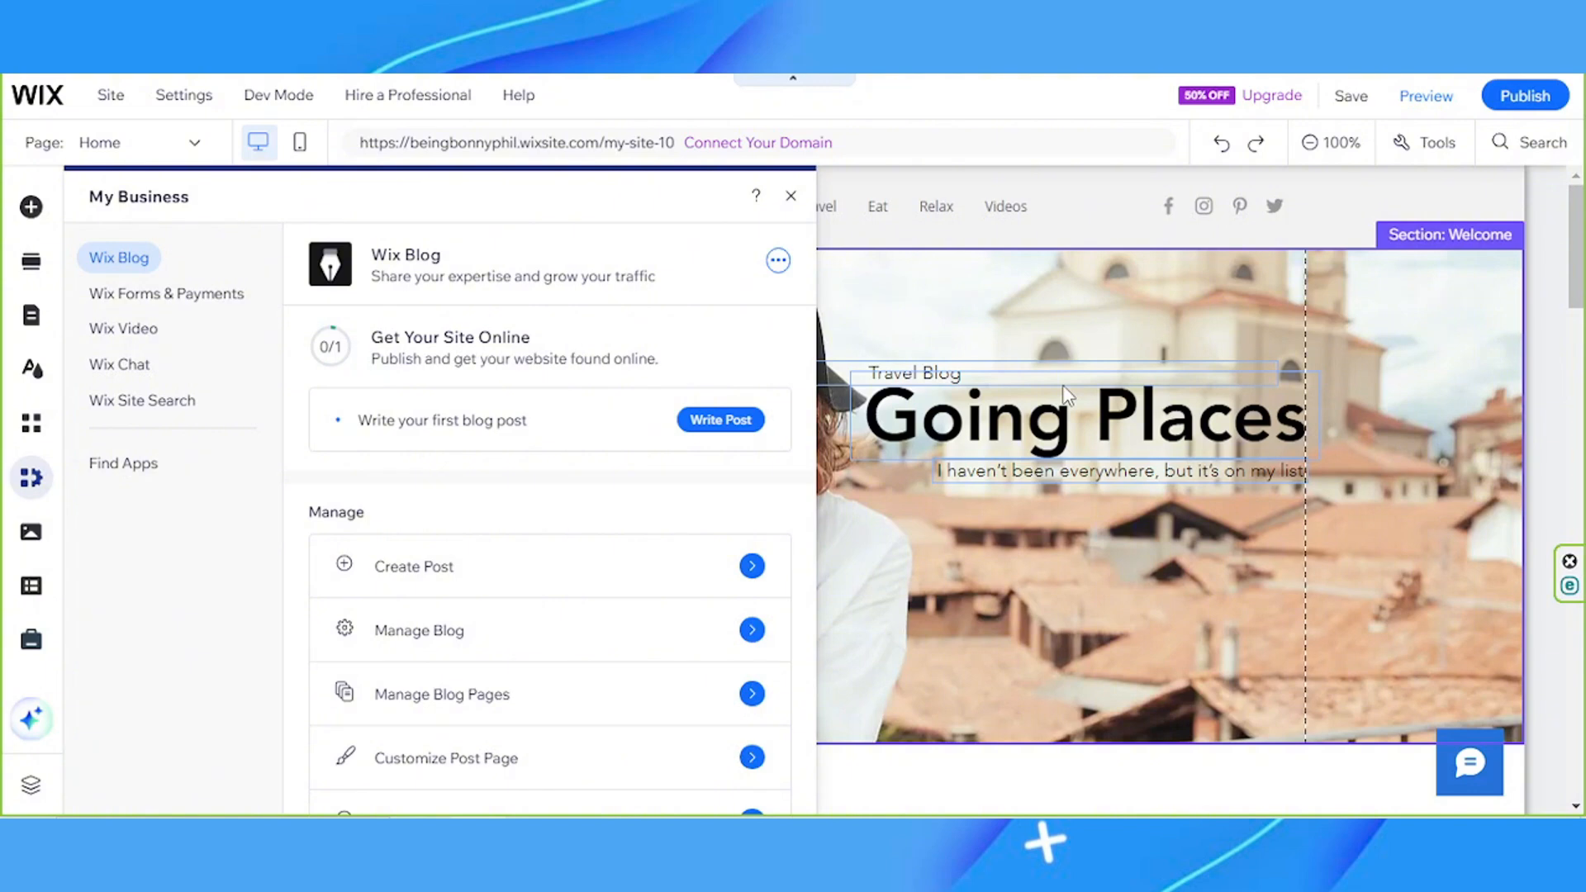
left_click(911, 537)
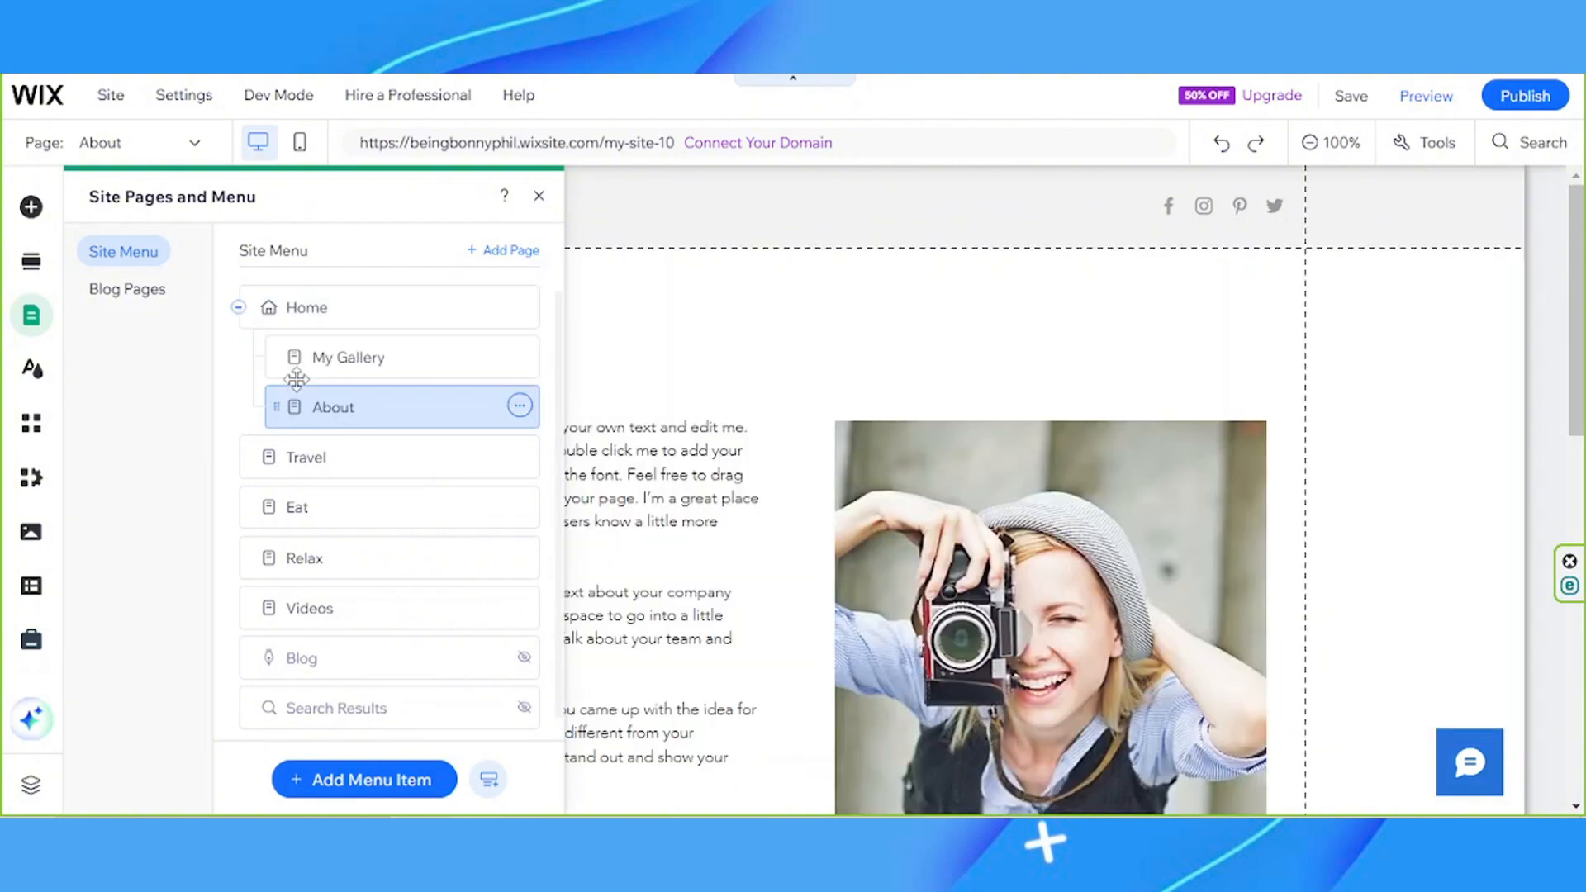
- Move the My Gallery and About pages out from under Home to the site menu's main level, and open My Gallery
left_click_drag(297, 379, 279, 367)
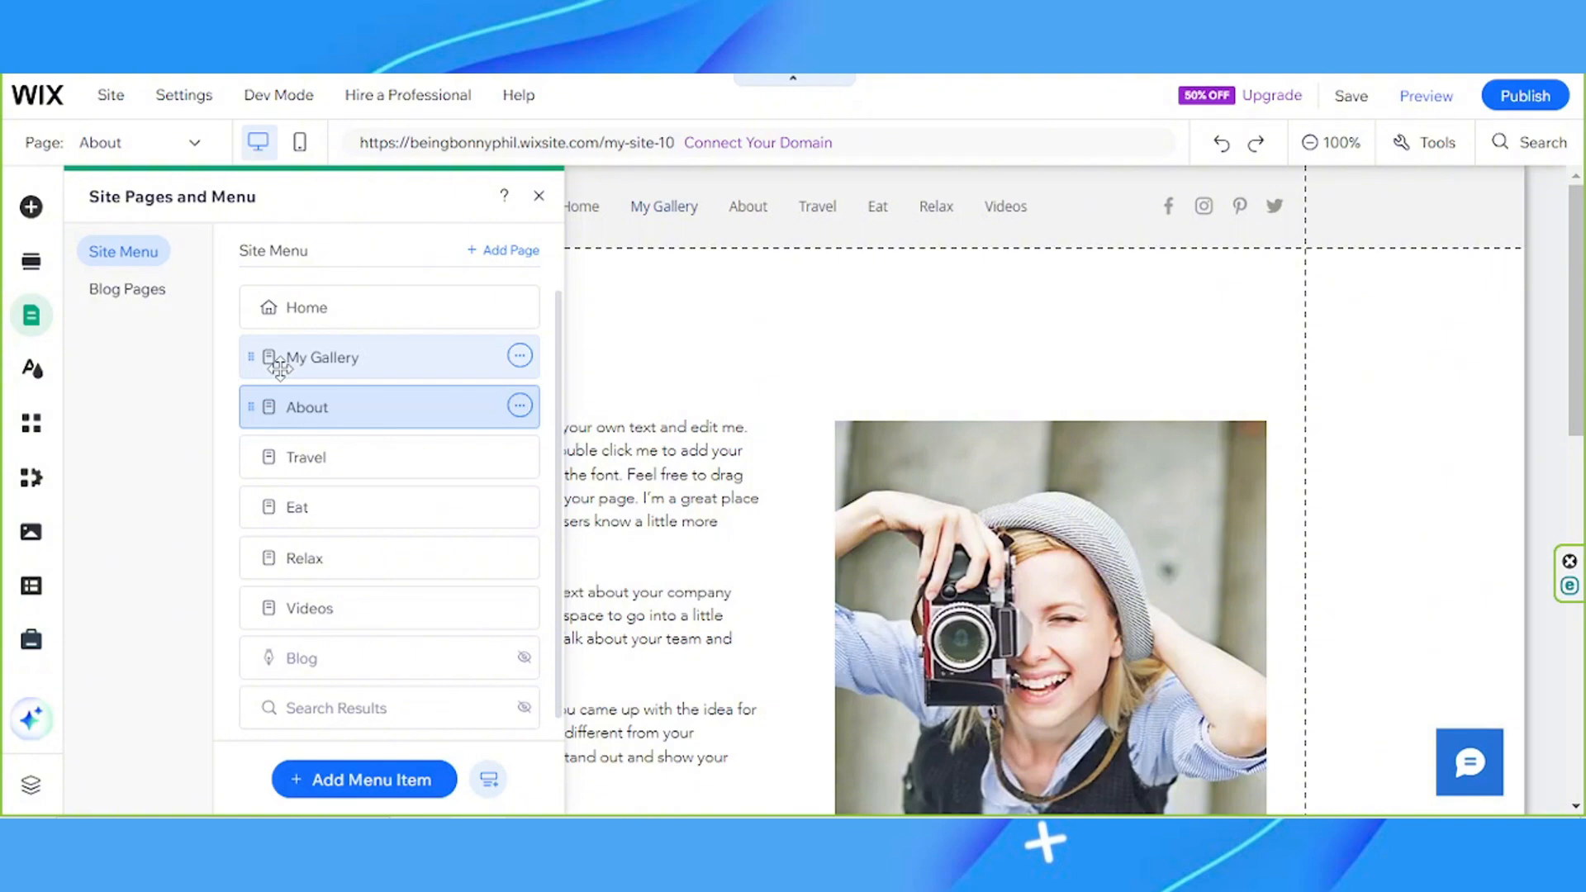
left_click(377, 340)
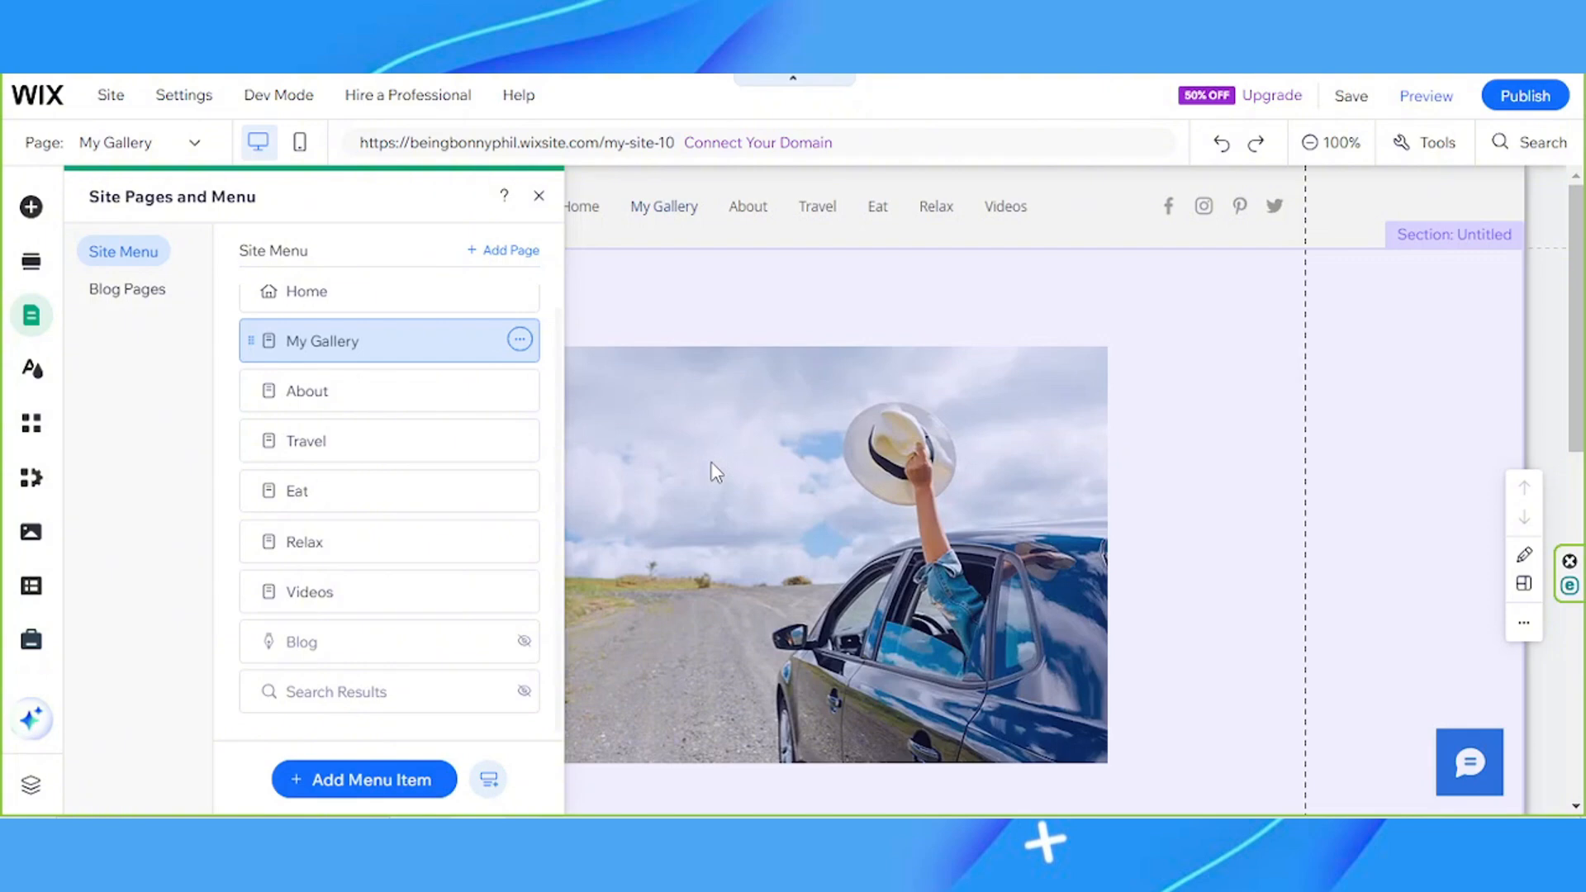
scroll(715, 473, "down", 3)
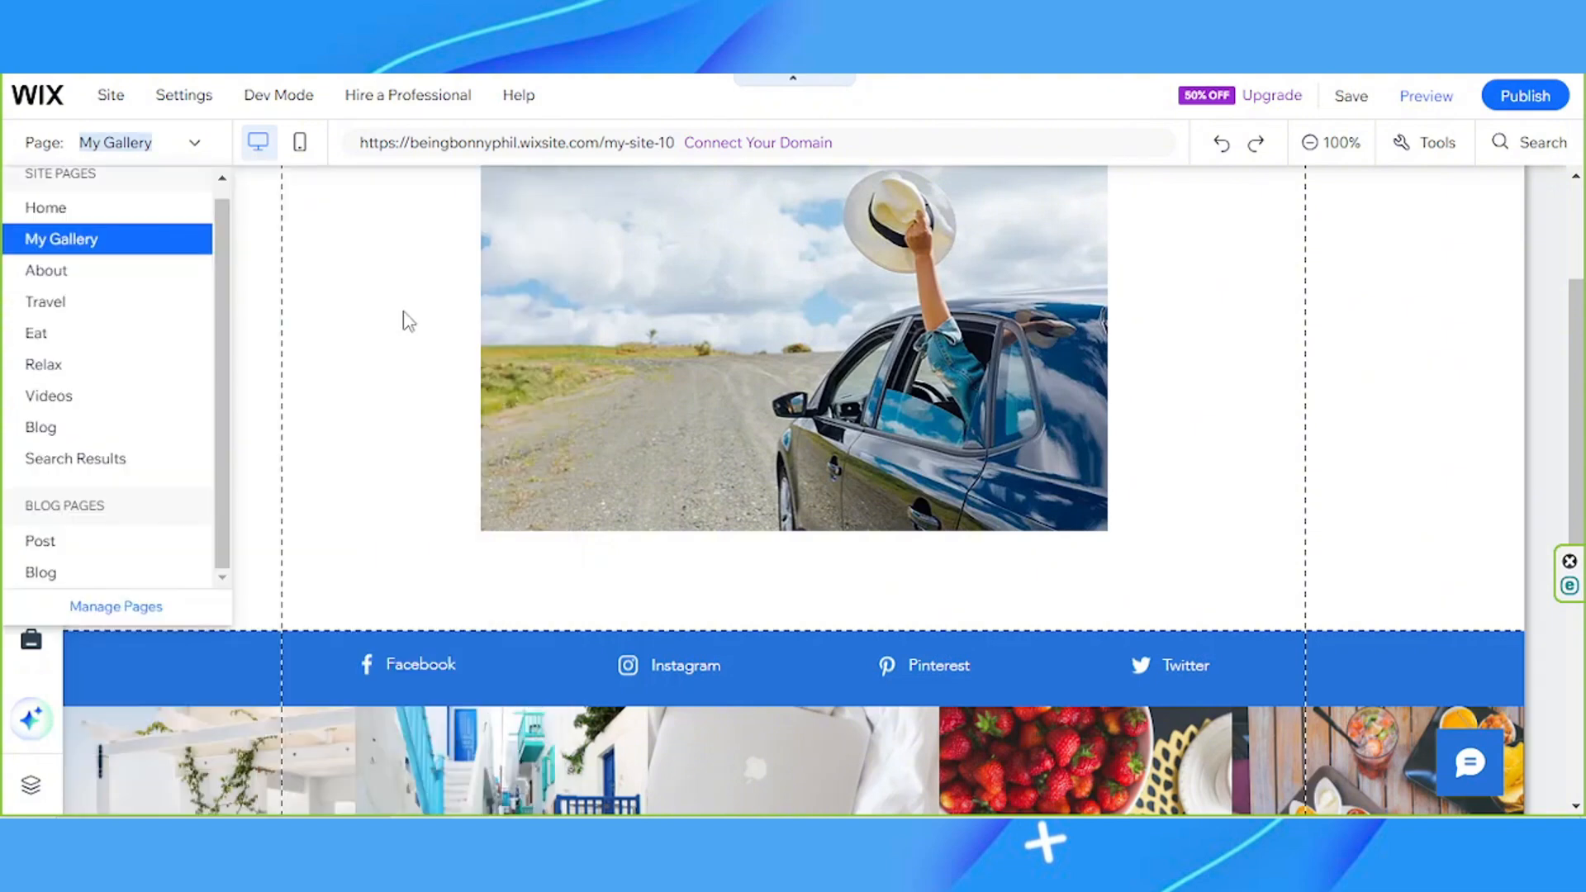
left_click(405, 313)
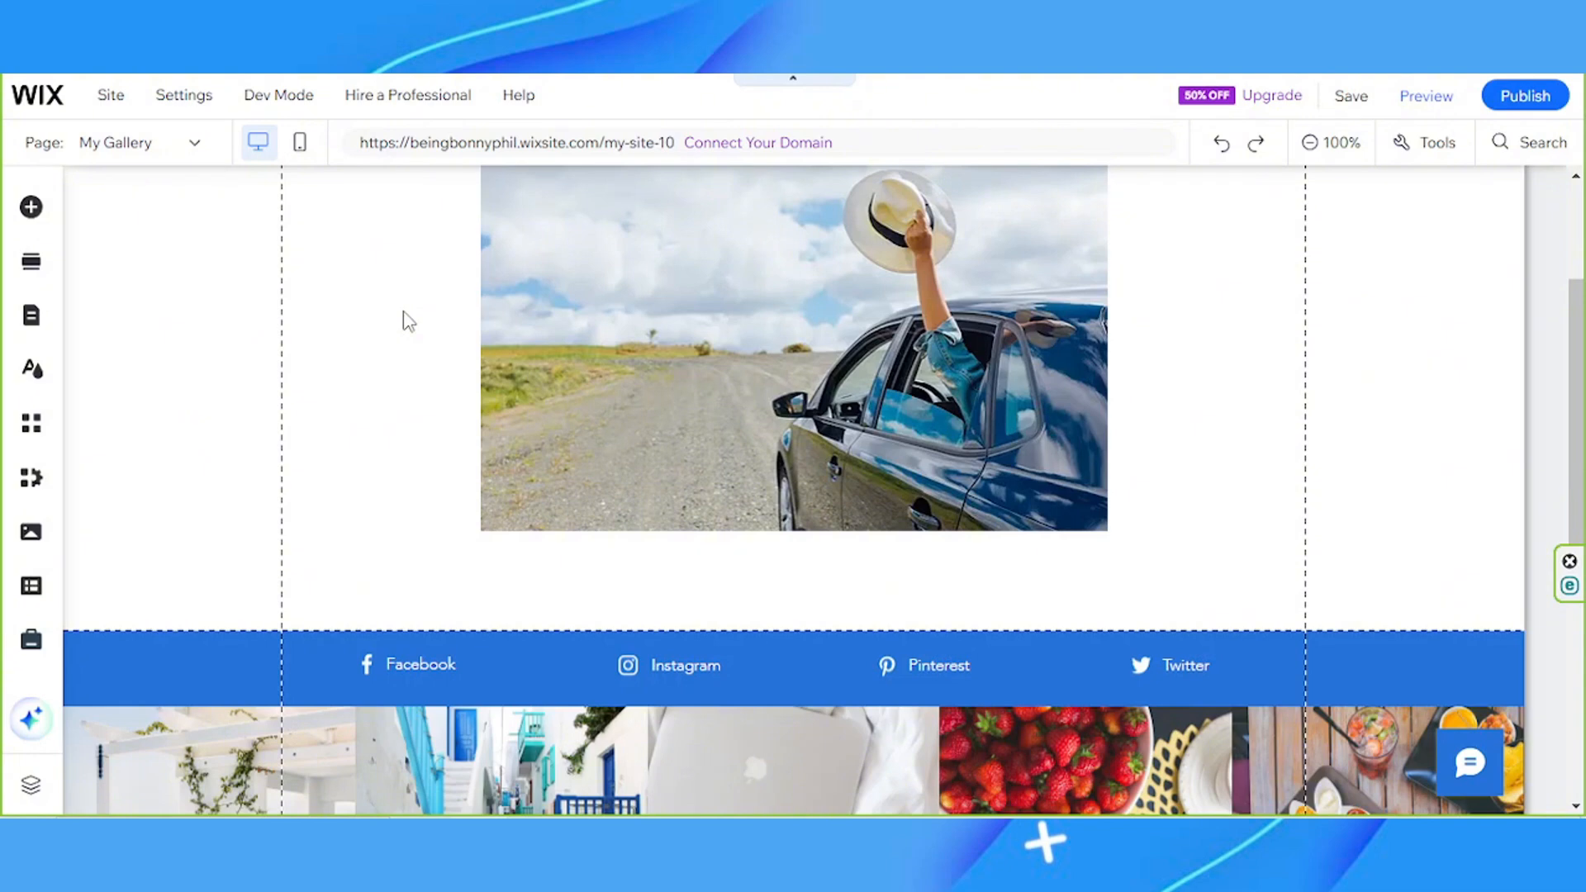
left_click(543, 451)
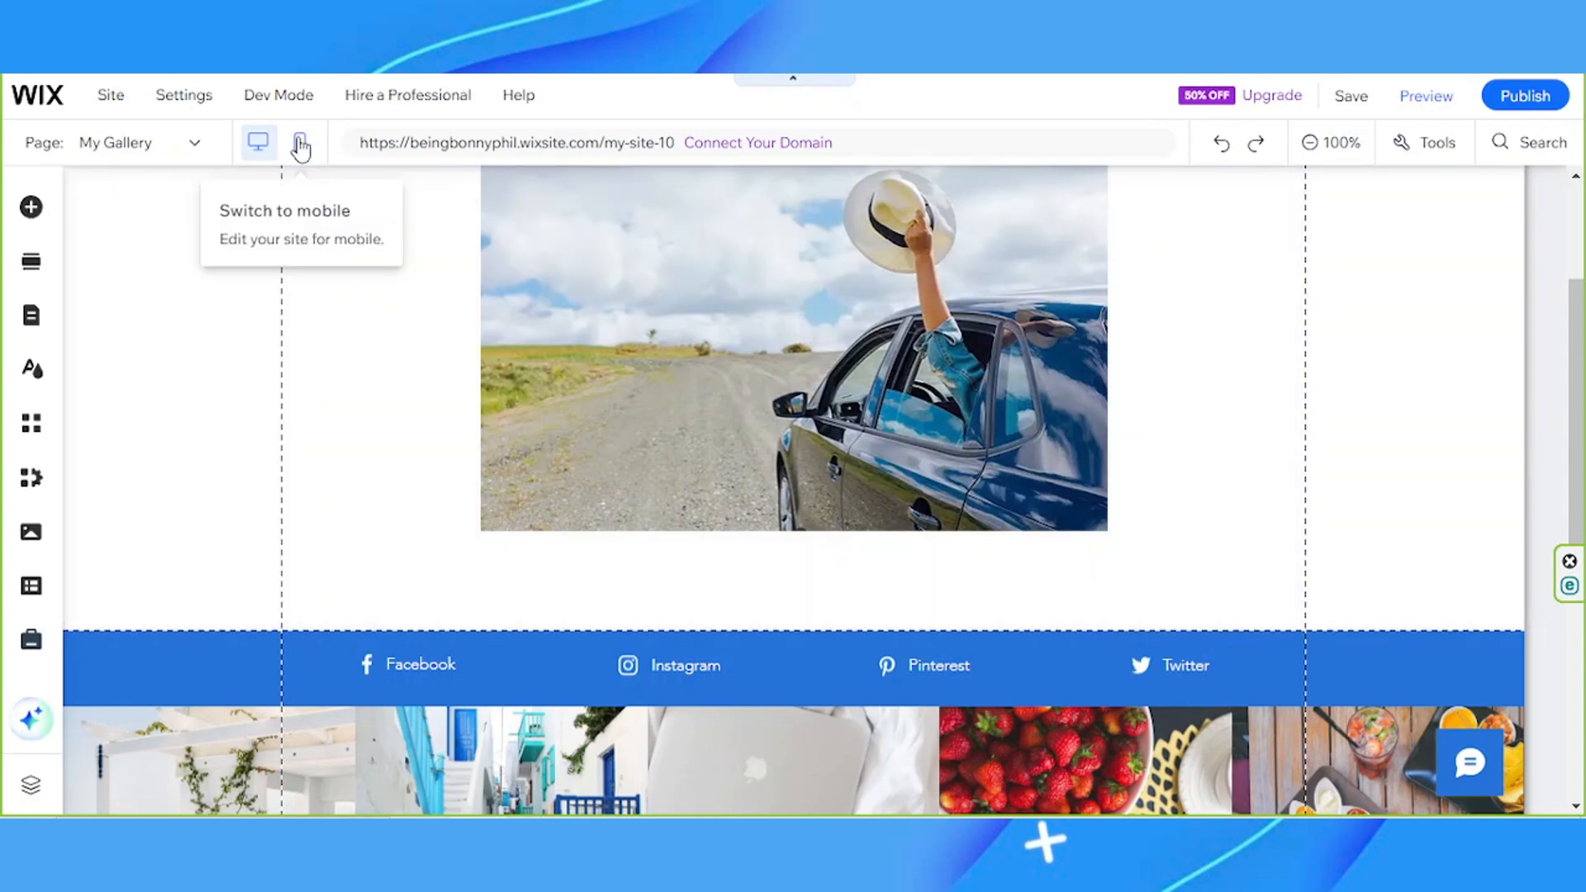
- Switch the My Gallery page to the mobile editor to check its mobile layout
left_click(301, 147)
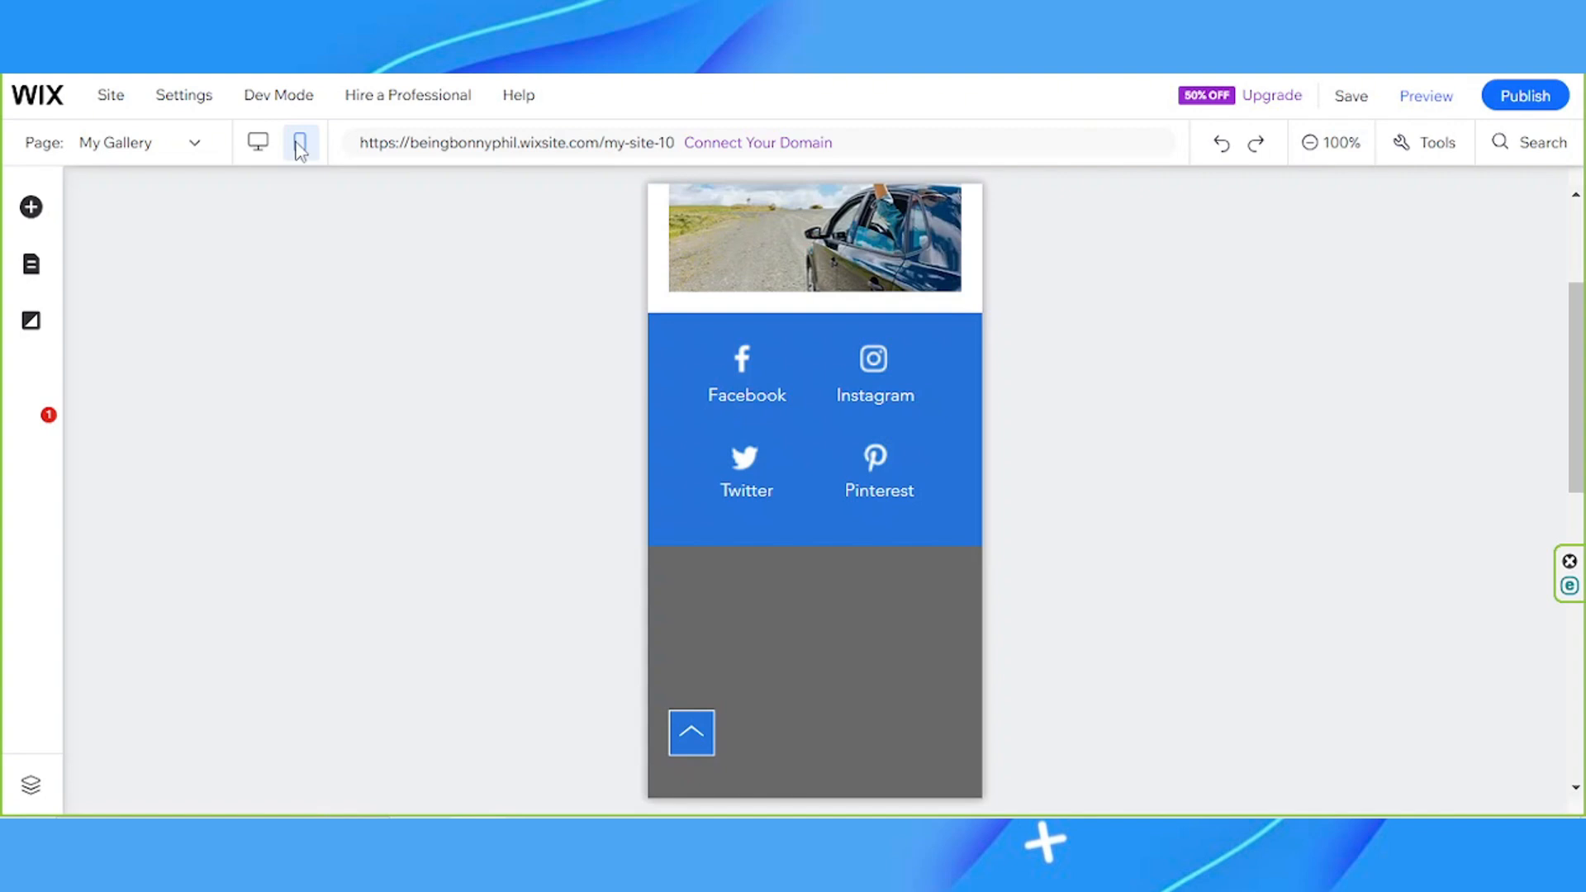
left_click(300, 146)
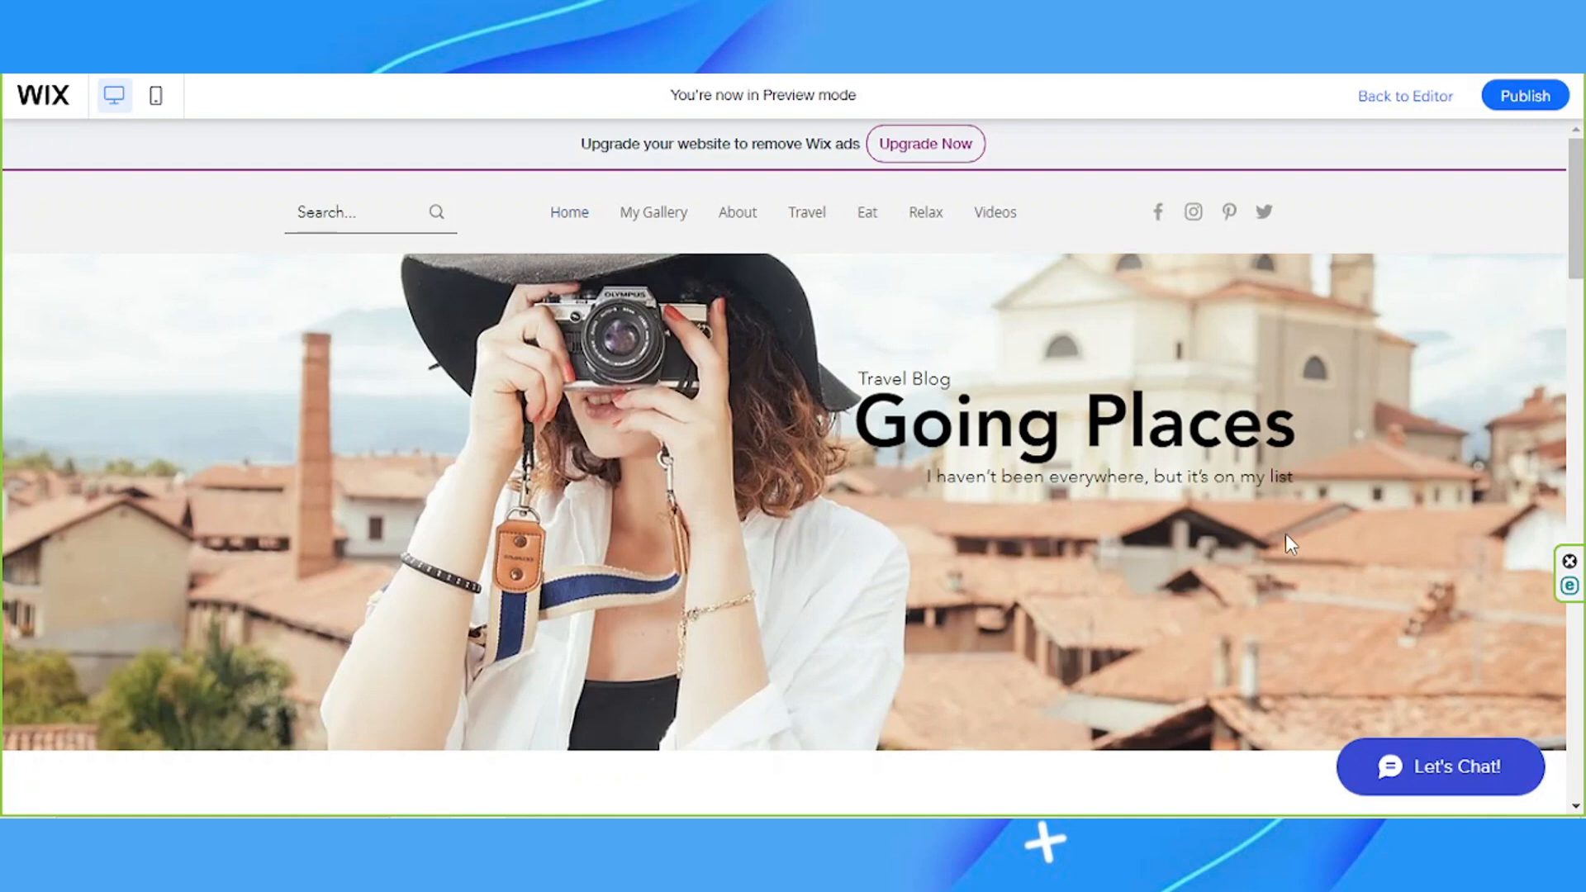
- Look over the home page in the desktop preview and bring up the site's publishing options
scroll(1065, 463, "down", 2)
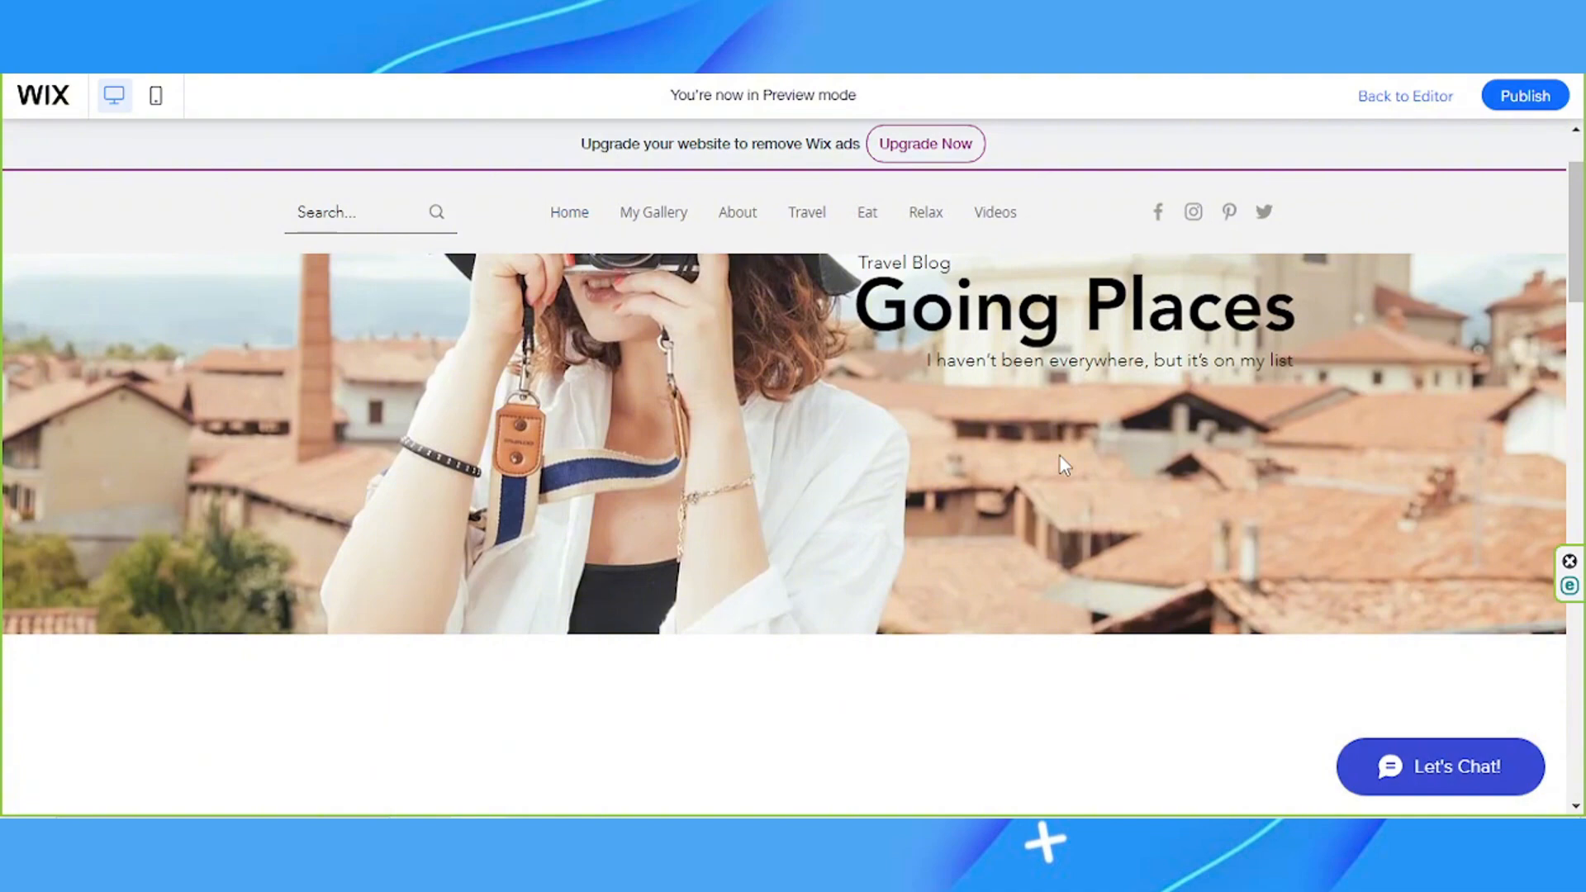
scroll(1059, 454, "up", 2)
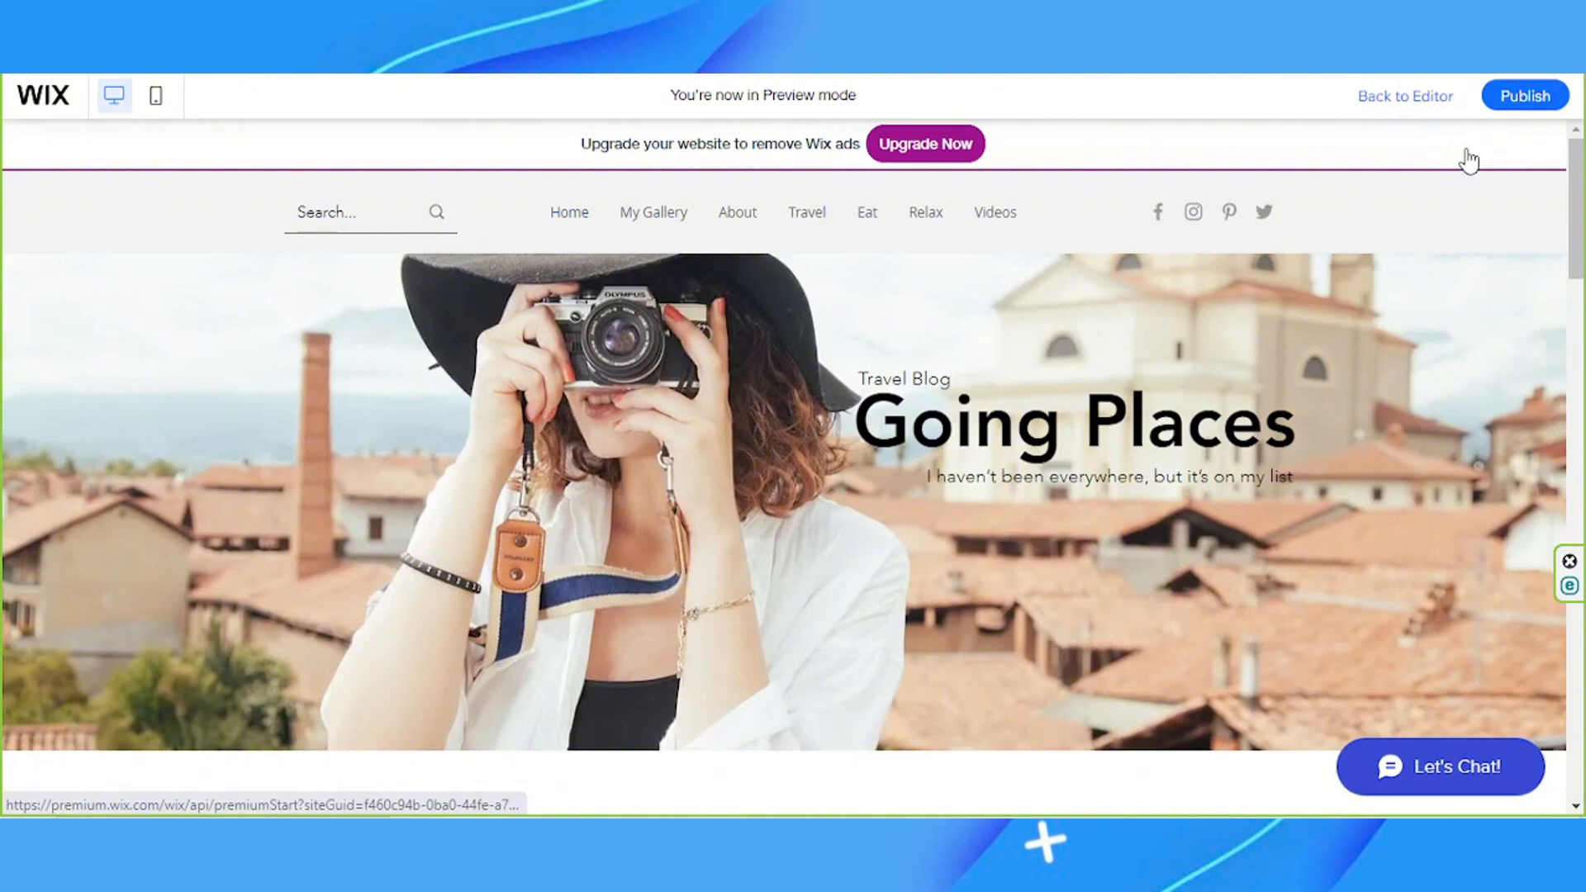
mouse_move(1516, 104)
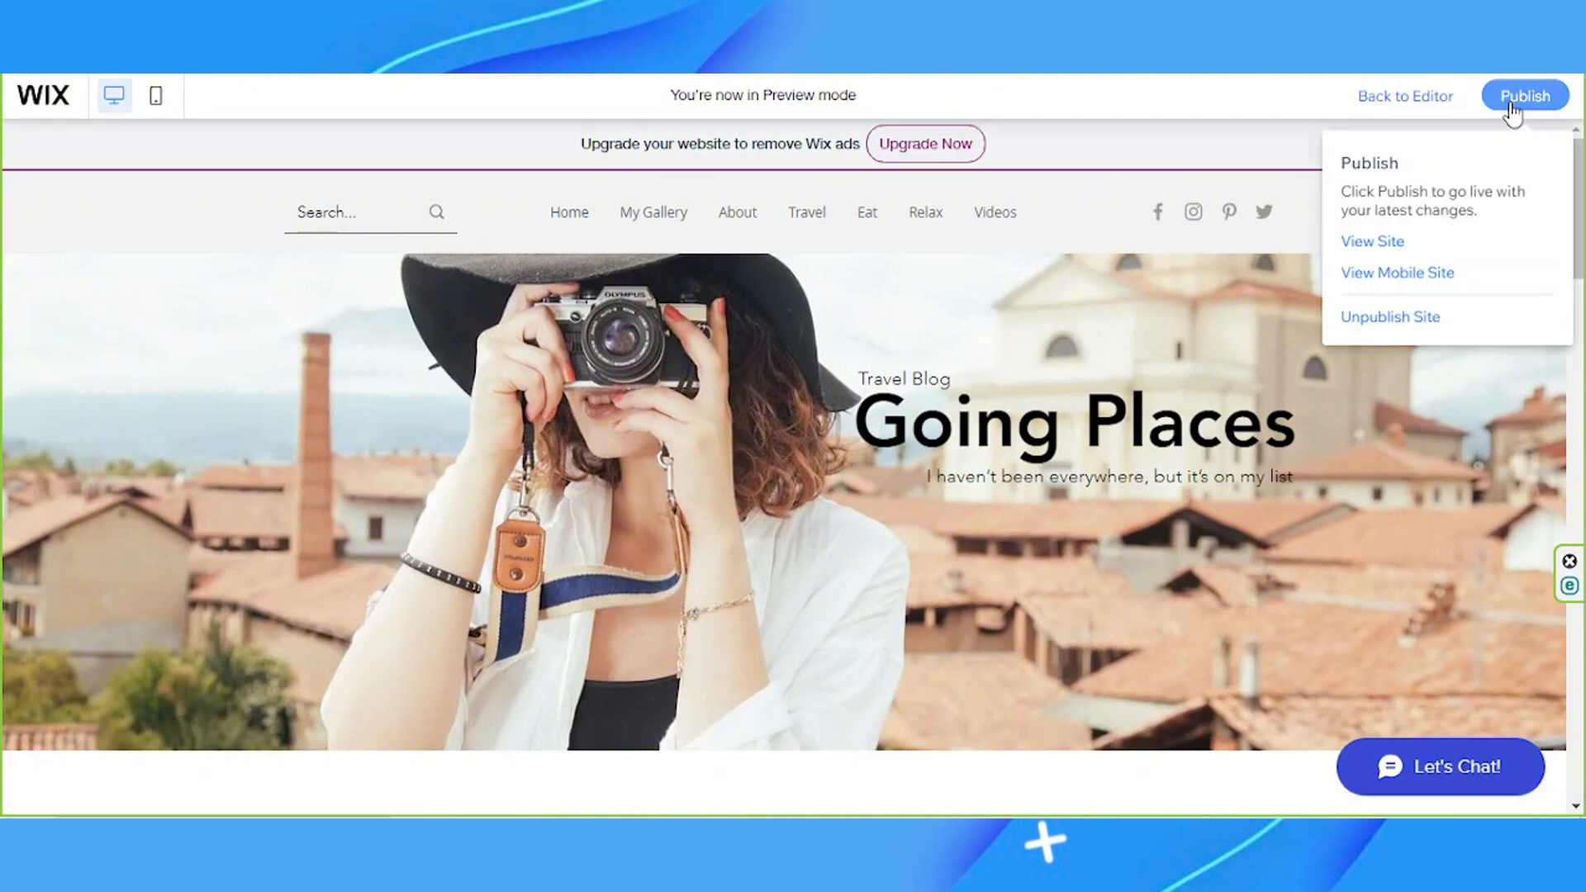